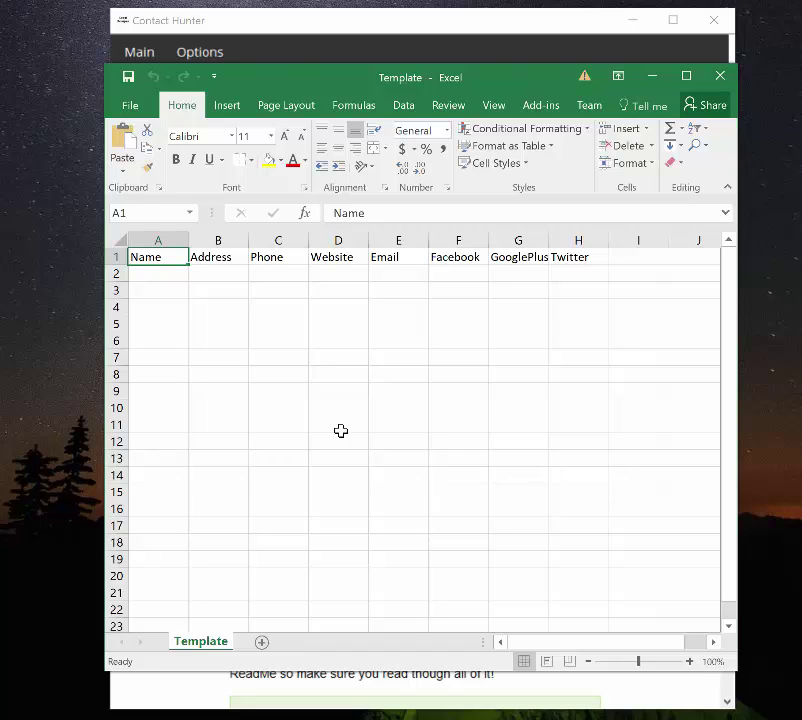
key("Right")
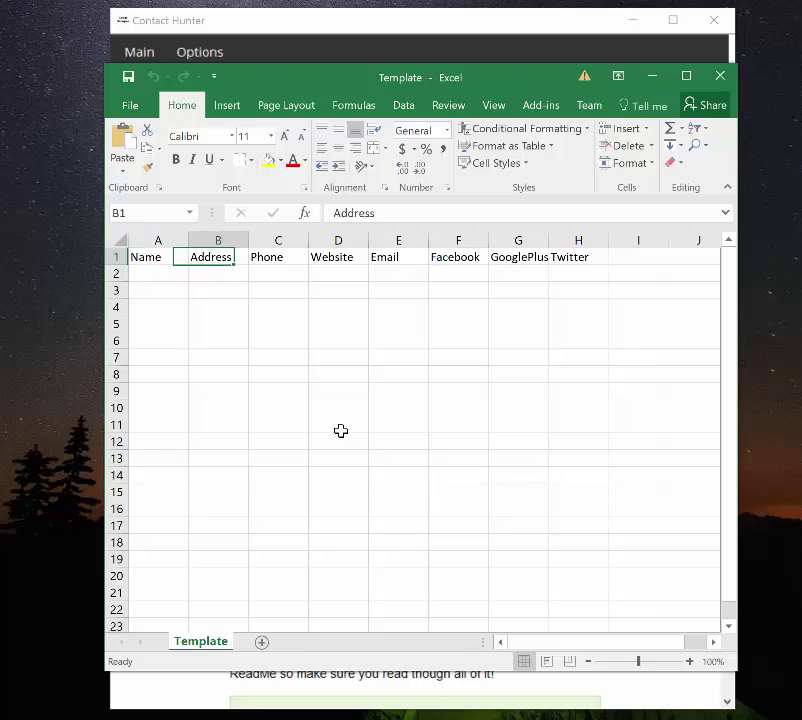
key("Right")
key("Right")
key("Right")
key("Left")
key("Left")
key("Left")
key("Right")
key("Right")
key("Right")
key("Right")
key("Right")
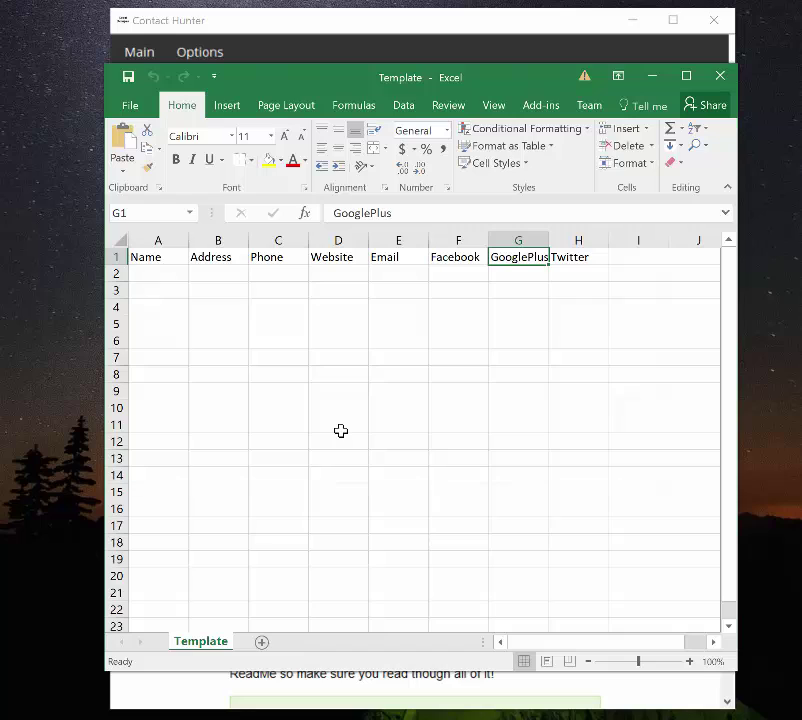
key("Right")
key("Left")
key("Left")
key("Left")
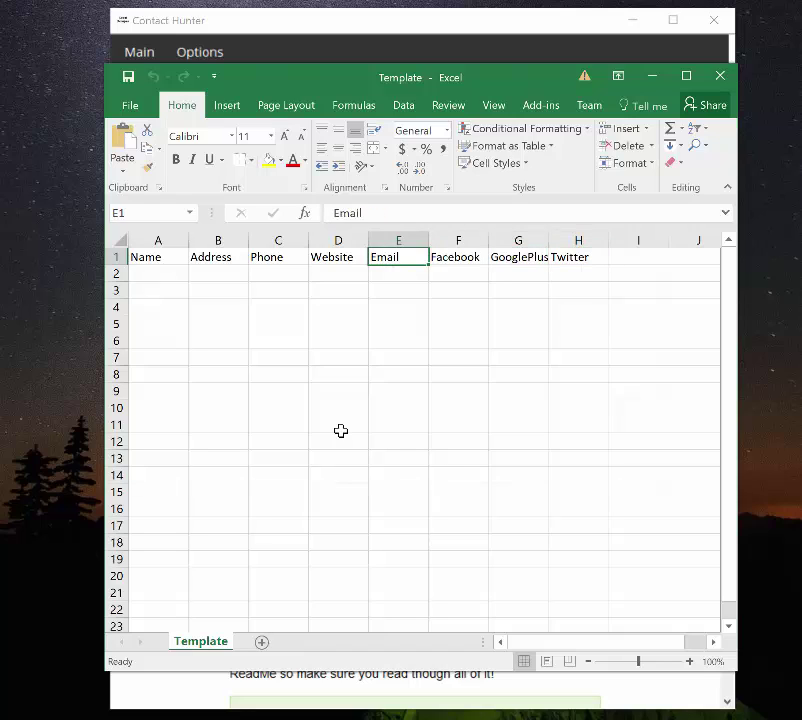
key("Left")
key("Left")
key("Left")
key("Left")
key("Down")
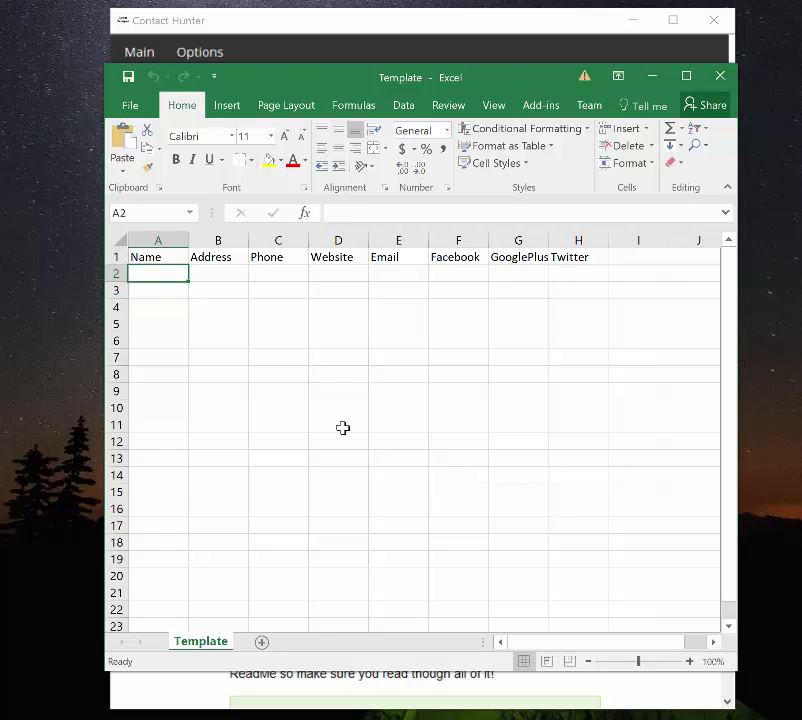
- Enter HogFish as the name in cell A2 of the Template sheet
left_click(401, 272)
key("Right")
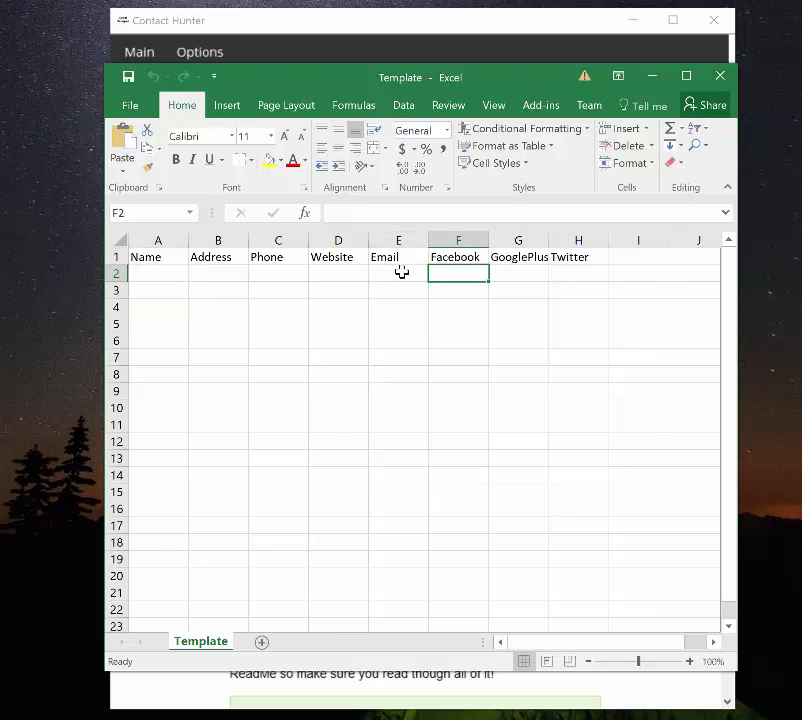
key("Right")
key("Right")
key("Left")
key("Left")
key("Left")
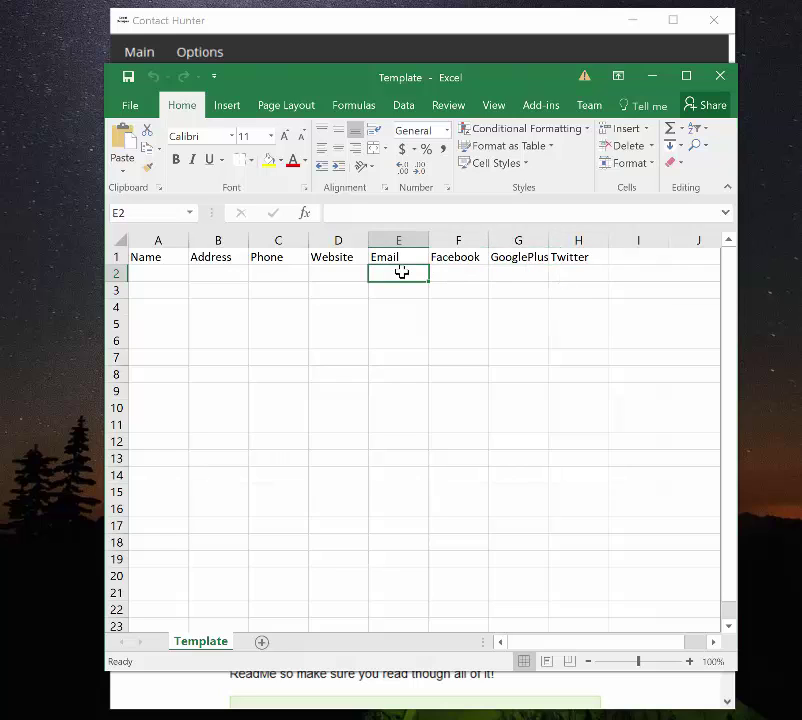
key("Right")
key("Left")
key("Left")
key("Left")
key("Left")
key("Left")
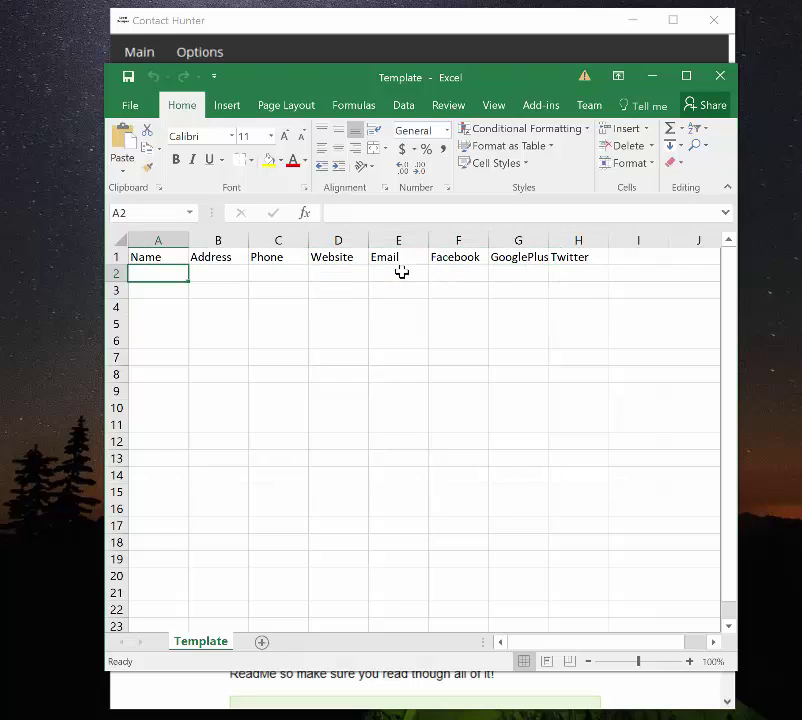
key("Right")
key("Right")
key("Right")
key("Left")
key("Left")
key("Left")
key("Down")
key("Up")
type("HogFish")
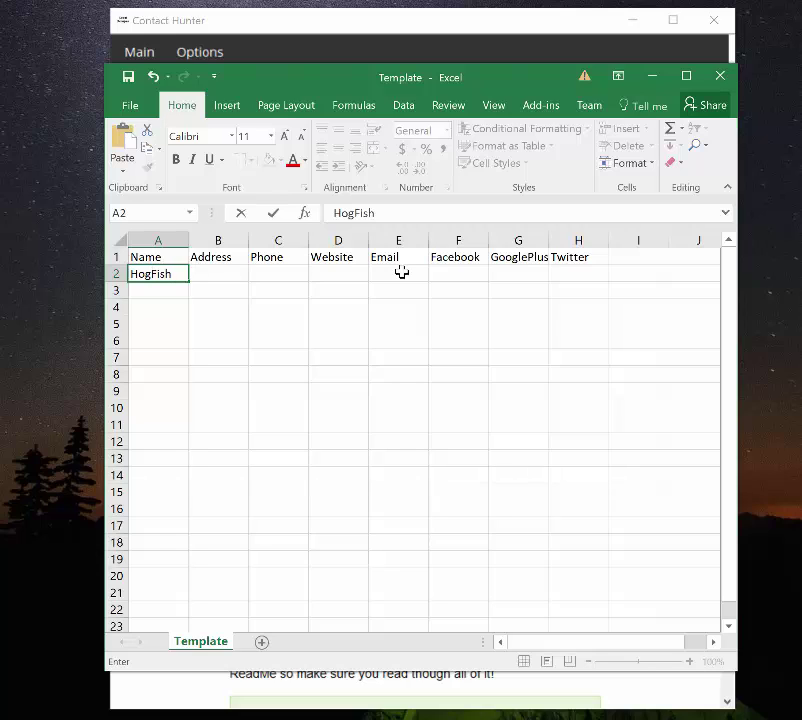
key("Tab")
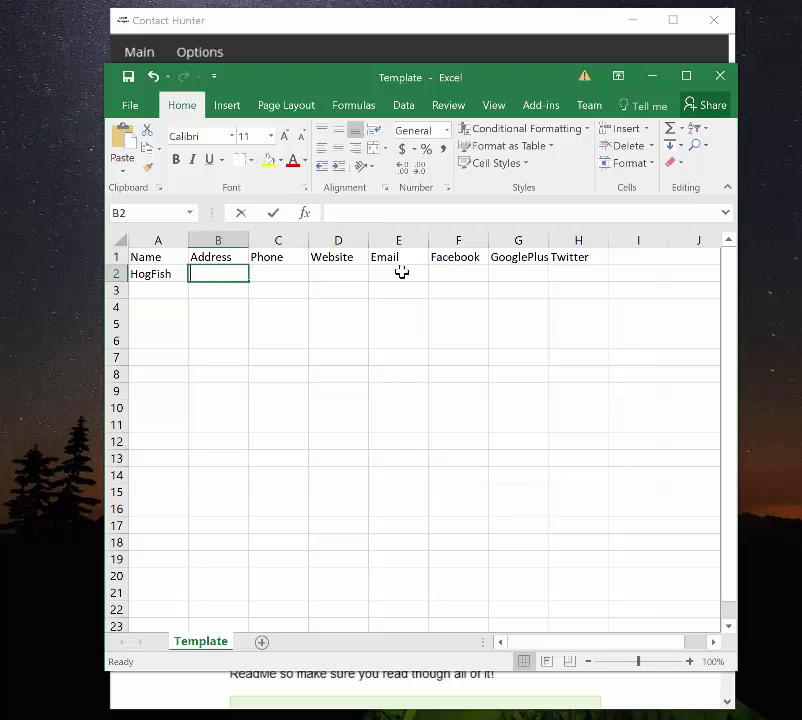
- Enter Key West Fl as the address in B2, next to the Phone and Website cells
type("Key West Fl")
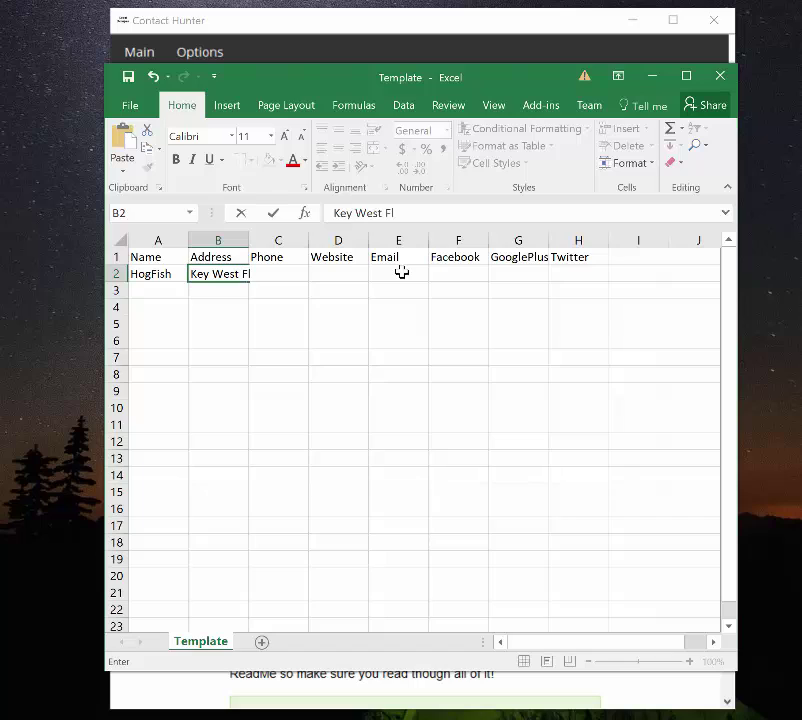
key("Tab")
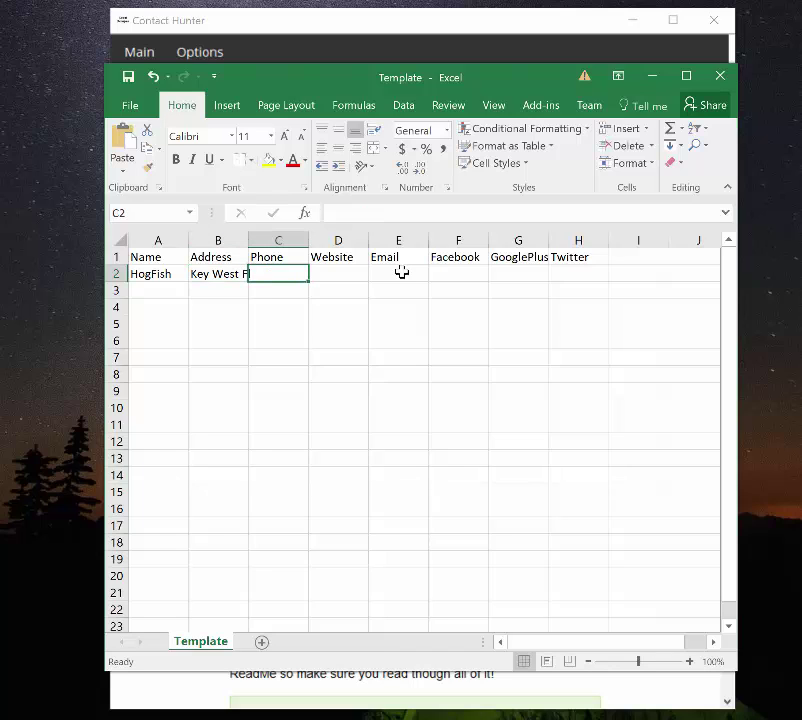
key("Tab")
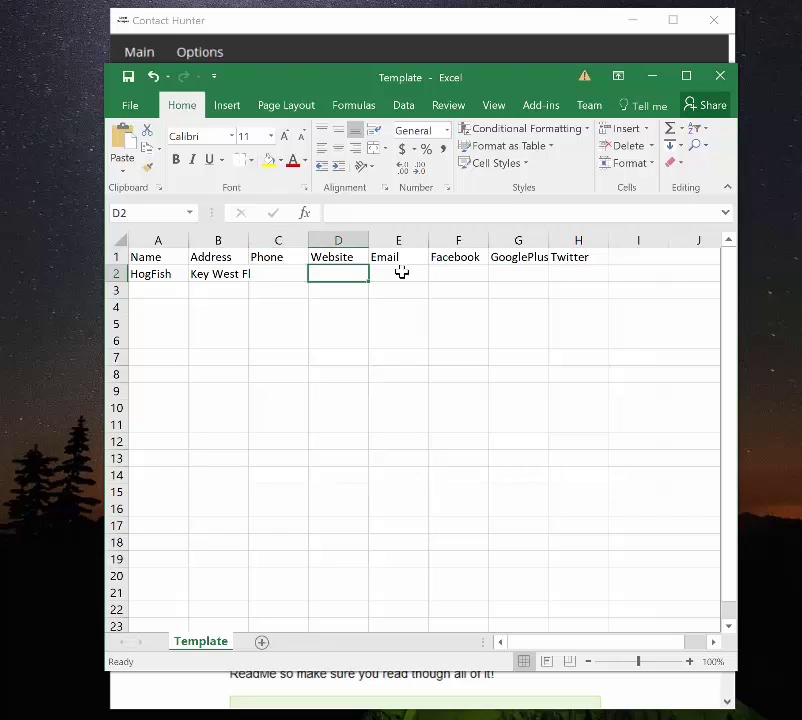
key("shift+Tab")
key("Tab")
key("shift+Tab")
key("shift+Tab")
key("shift+Tab")
key("Tab")
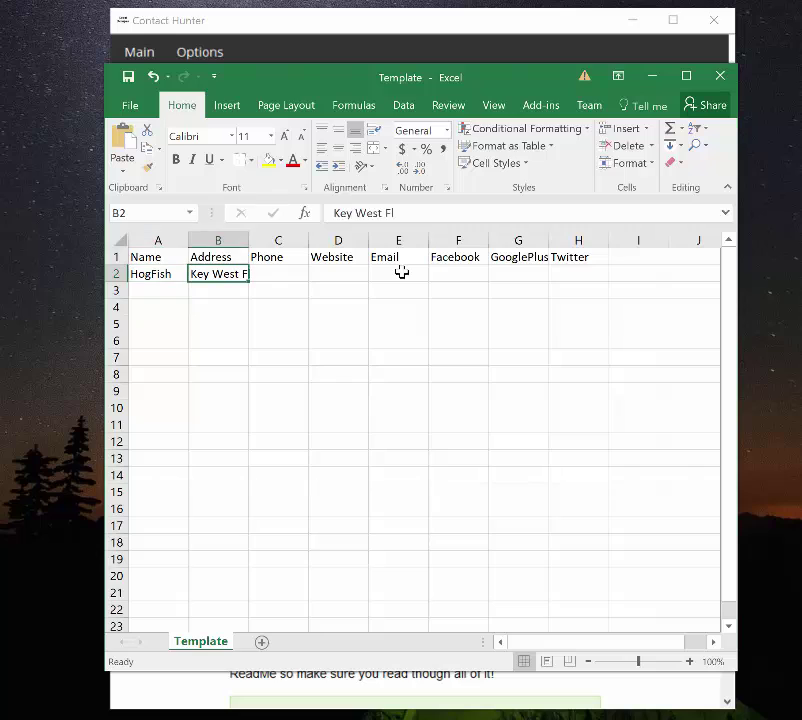
key("Tab")
key("Tab")
key("shift+Tab")
key("Tab")
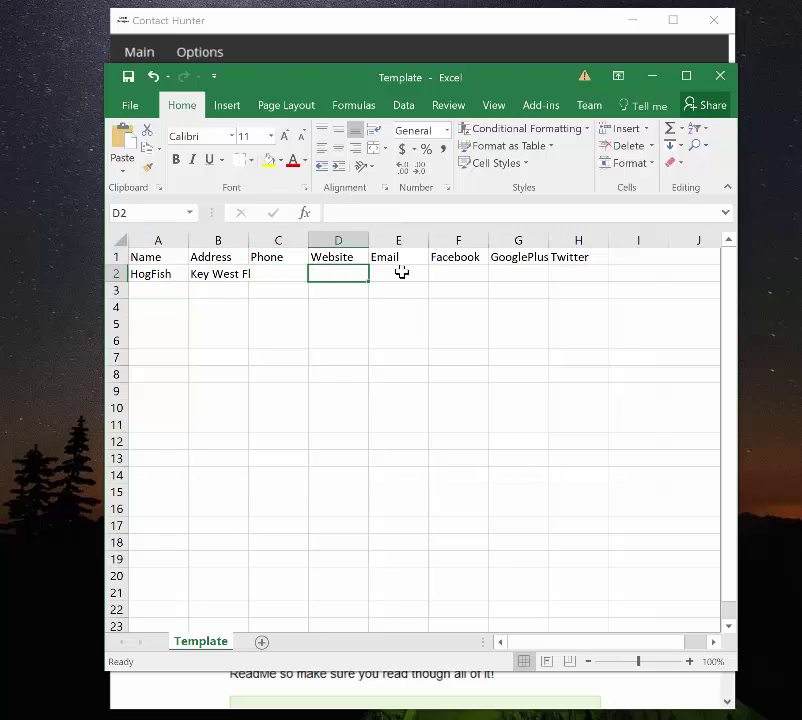
key("shift+Tab")
key("Tab")
- Move along row 2 across the Email and Twitter columns, ending on the Phone cell C3
key("Tab")
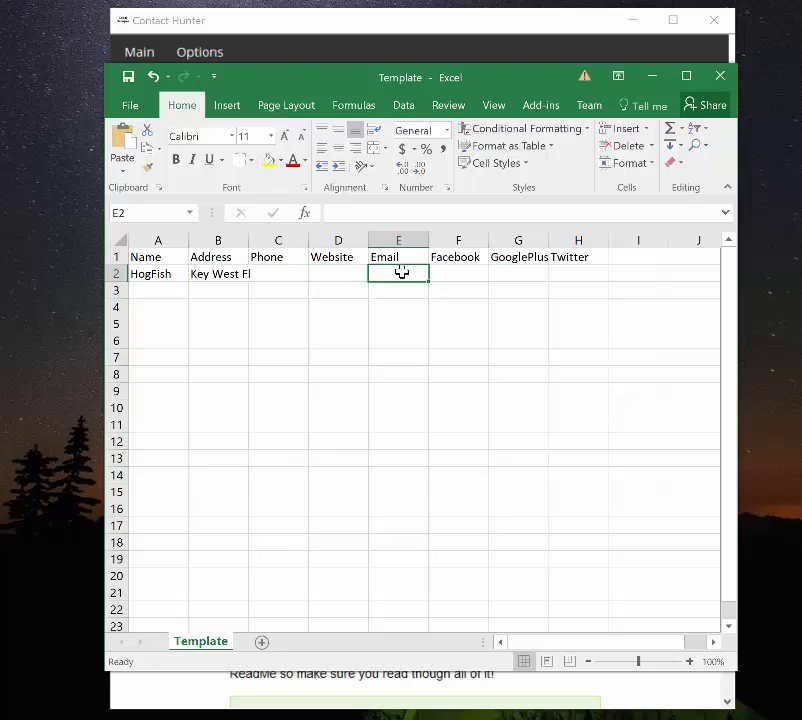
key("Tab")
key("Tab")
key("Tab")
key("shift+Tab")
key("shift+Tab")
key("shift+Tab")
key("shift+Tab")
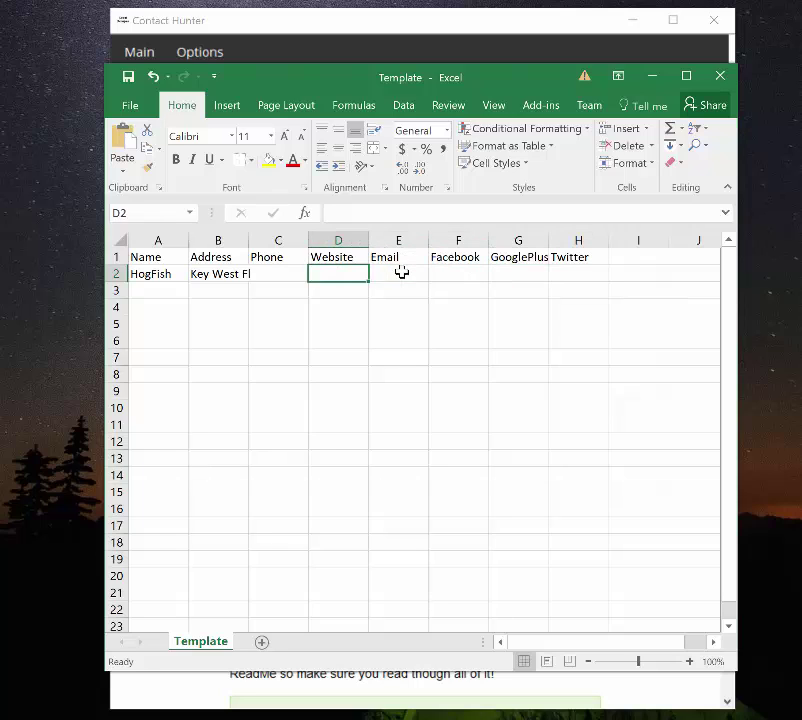
key("Tab")
key("Tab")
key("Tab")
key("Tab")
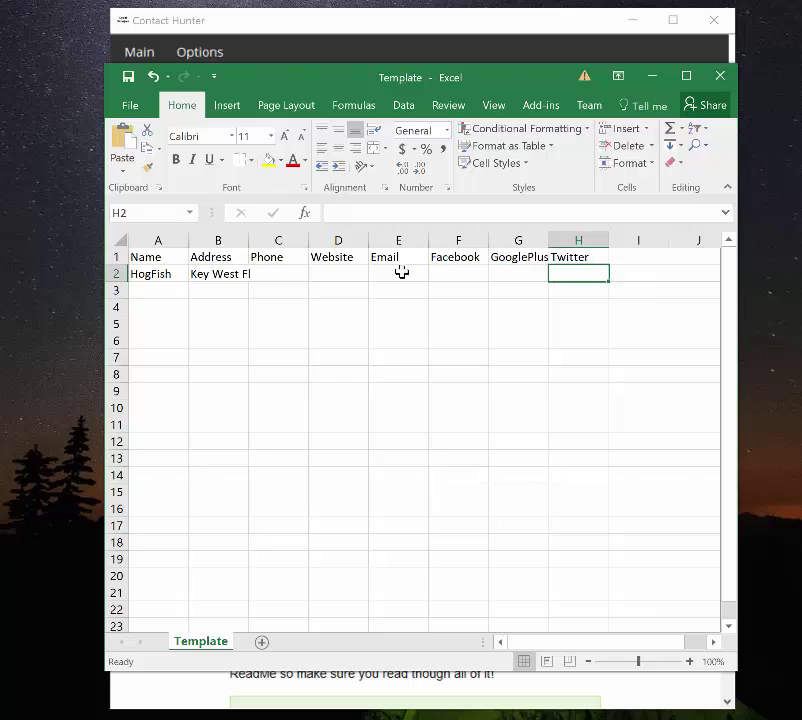
key("shift+Tab")
key("shift+Tab")
key("shift+Tab")
key("shift+Tab")
key("shift+Tab")
key("shift+Tab")
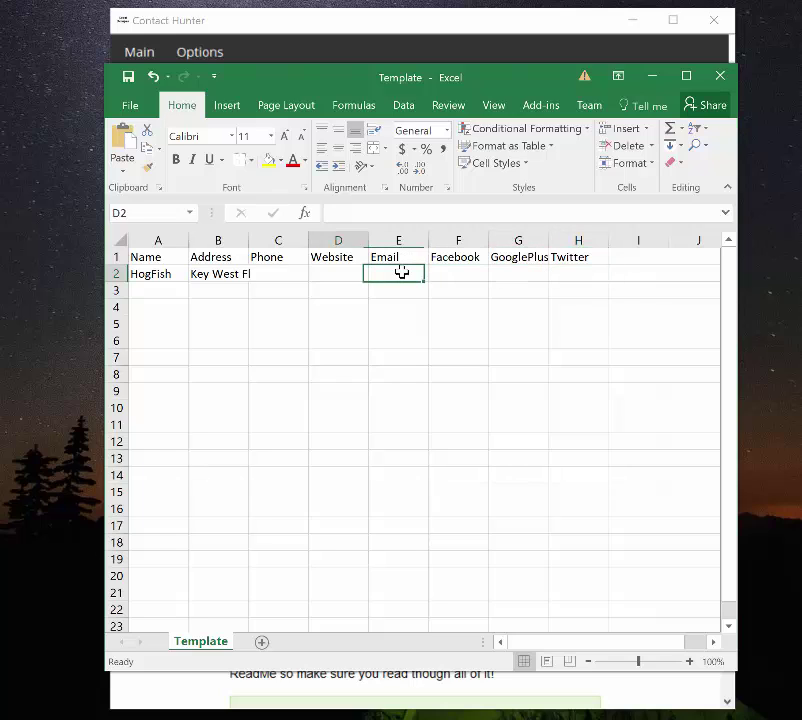
key("shift+Tab")
key("Tab")
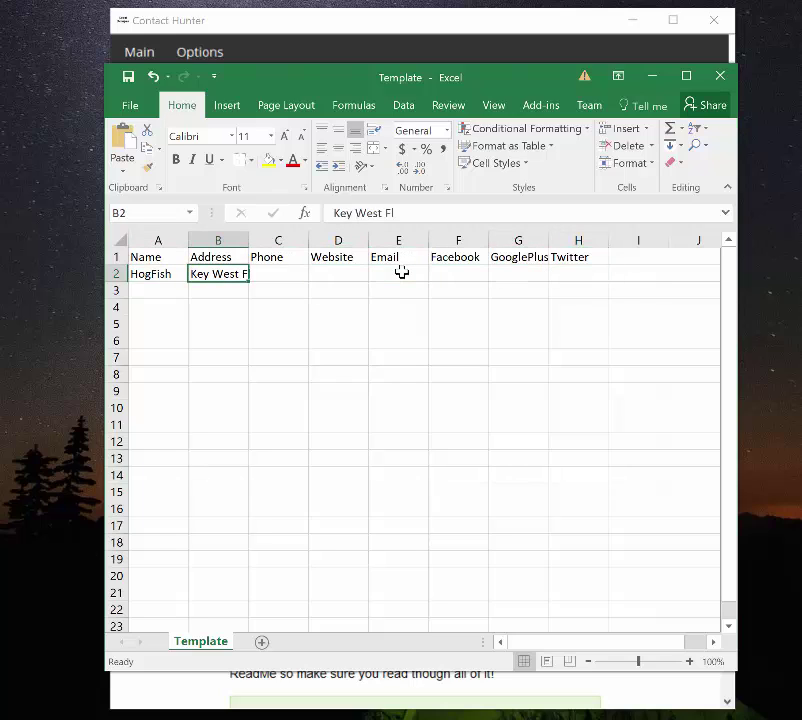
key("shift+Tab")
key("Tab")
key("Tab")
key("Tab")
key("shift+Tab")
key("shift+Tab")
key("shift+Tab")
key("Down")
key("Down")
key("Tab")
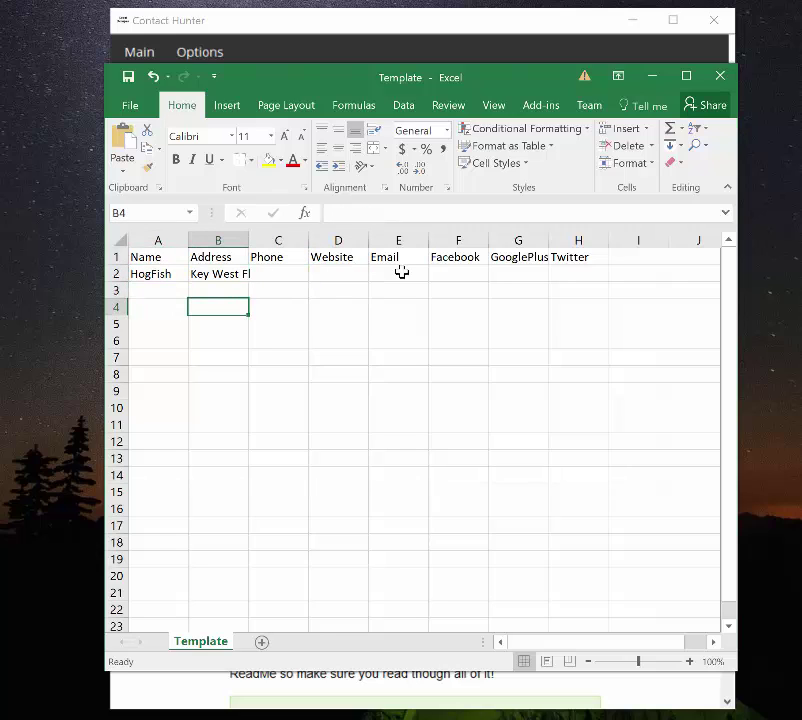
key("Up")
key("Tab")
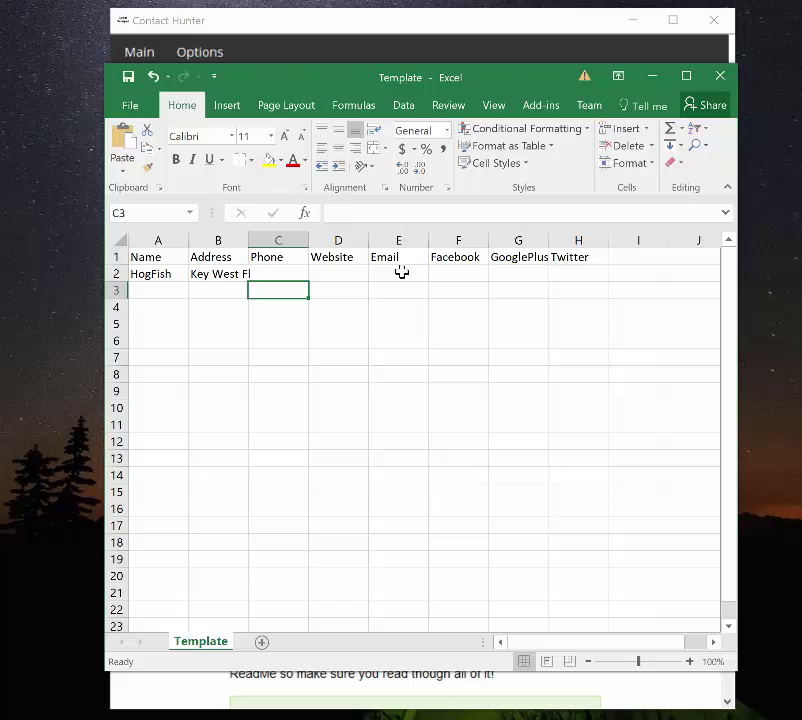
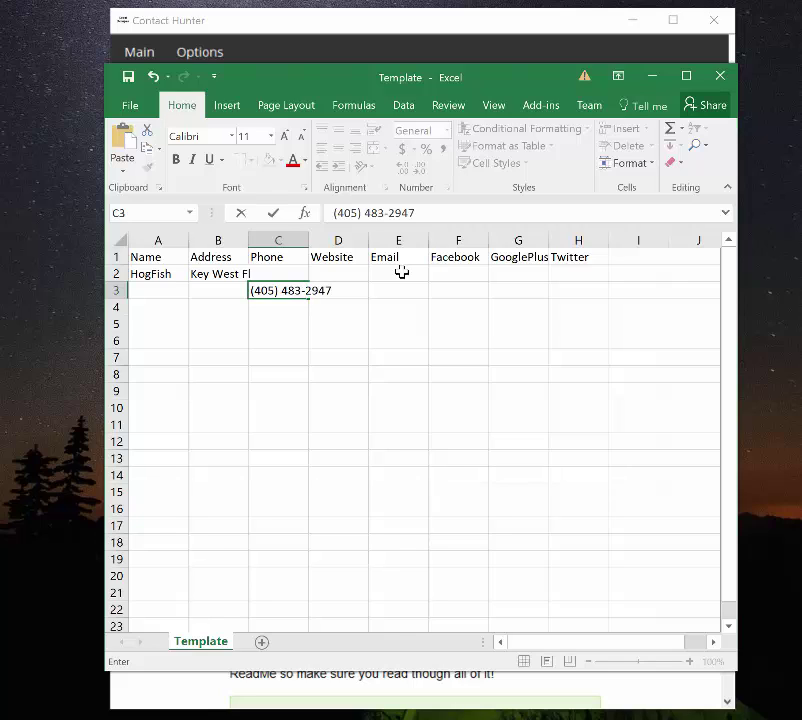
- Enter the contact's phone number in cell C3, then move down to row 4
key("Tab")
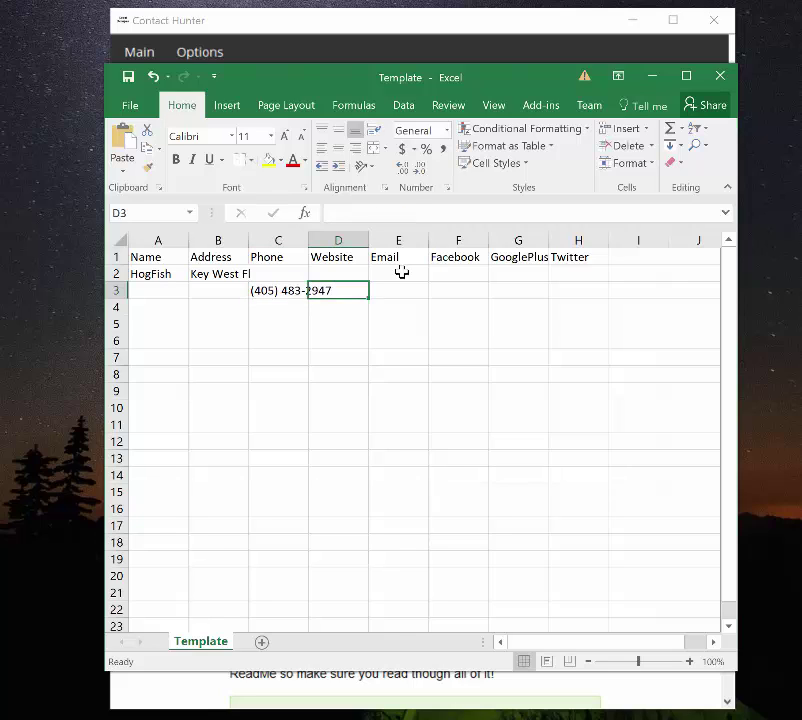
key("Down")
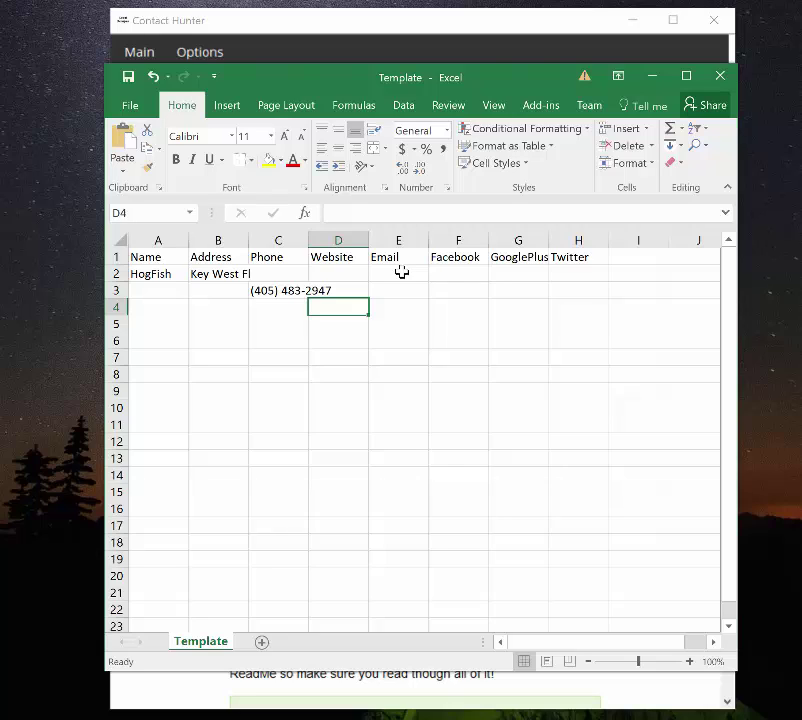
key("Left")
key("Left")
key("Left")
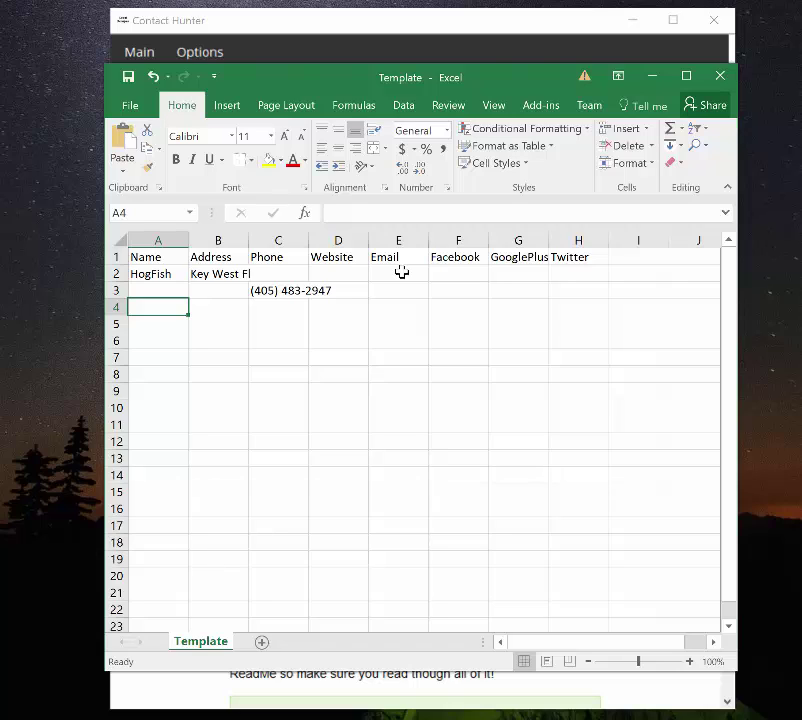
key("Right")
key("Left")
- Enter 33040 in cell B4
key("Right")
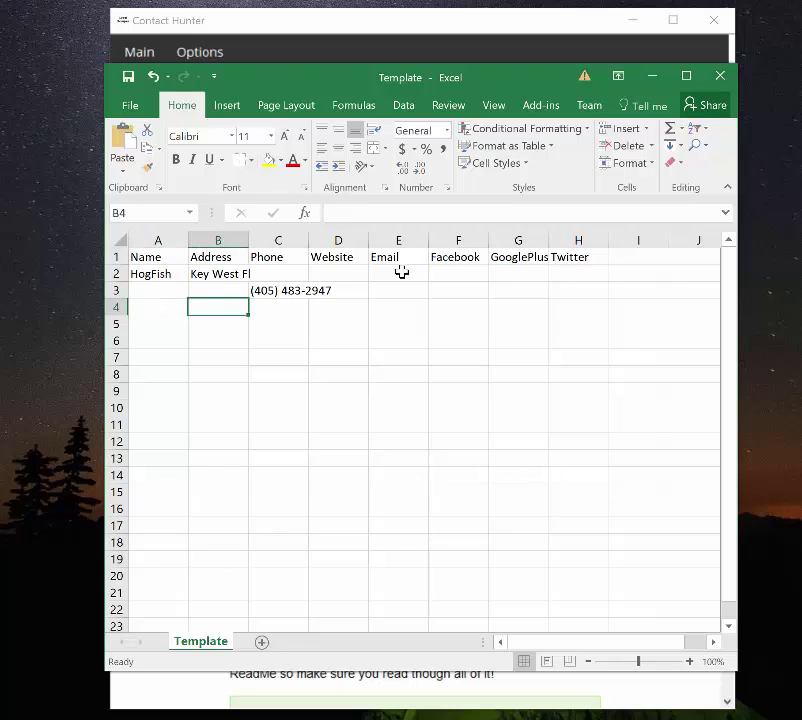
key("Left")
key("Right")
type("33040")
key("ctrl+Return")
- Type Jimmys Cafe as the name in A4 and minimize Excel to show Contact Hunter
key("Left")
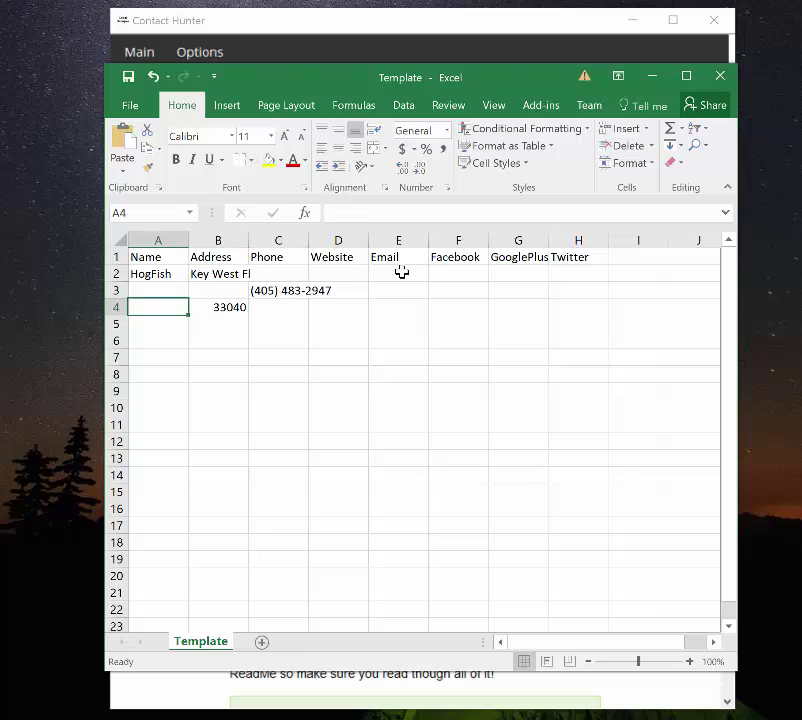
key("Right")
key("Left")
type("Jimmy")
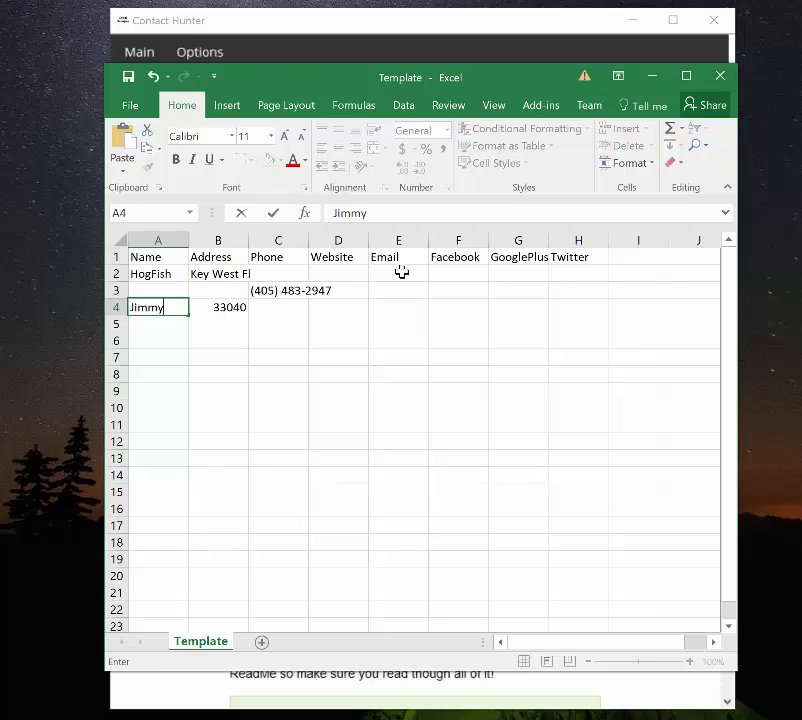
type("s Cafe")
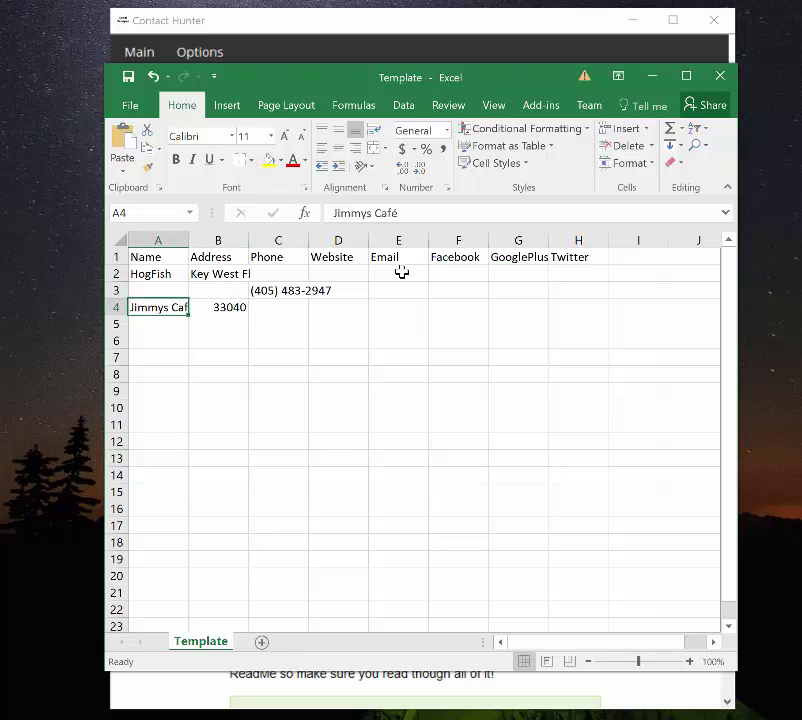
left_click(648, 78)
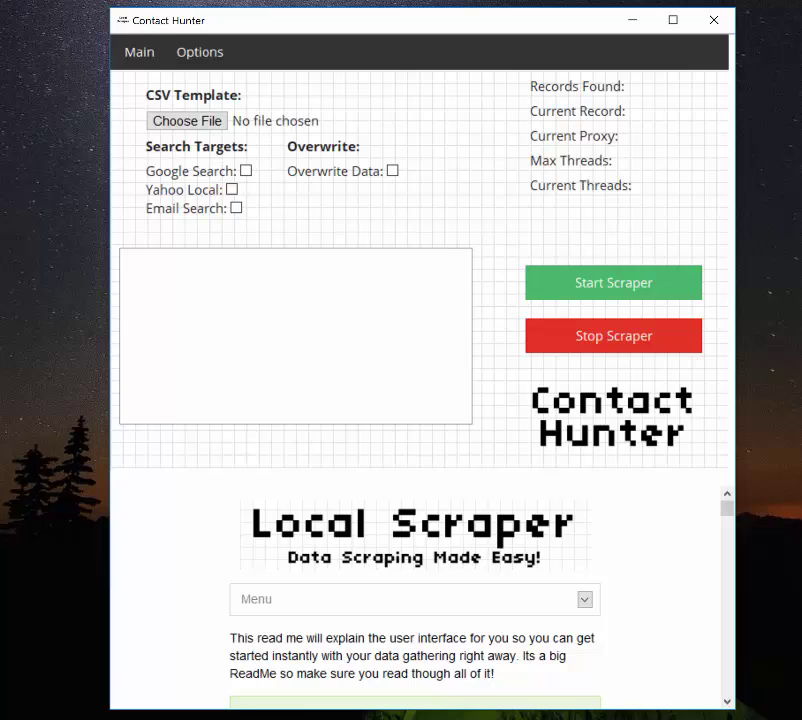
- Select HogFish in cell A2, then tick Google Search as a Contact Hunter target
key("alt+Tab")
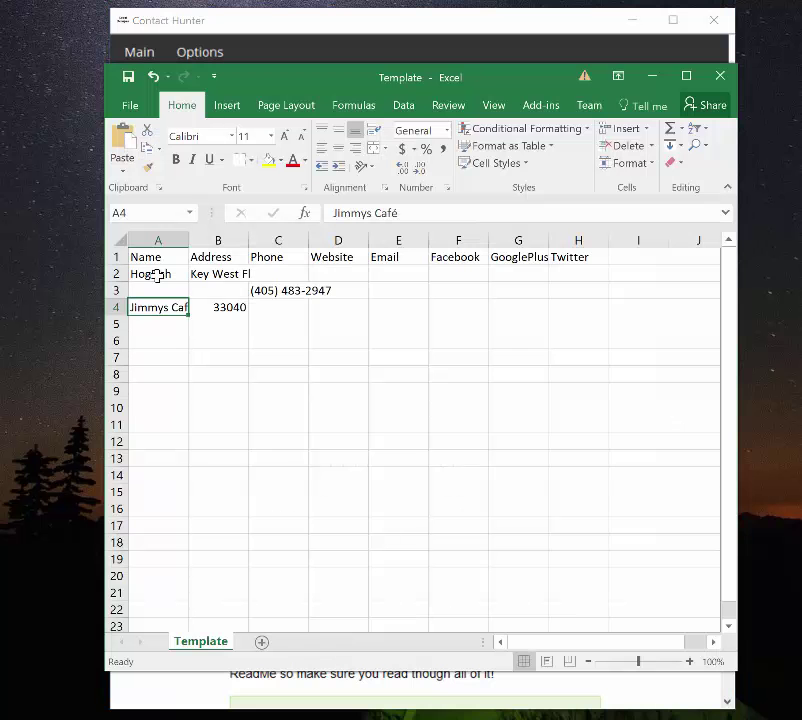
left_click(157, 276)
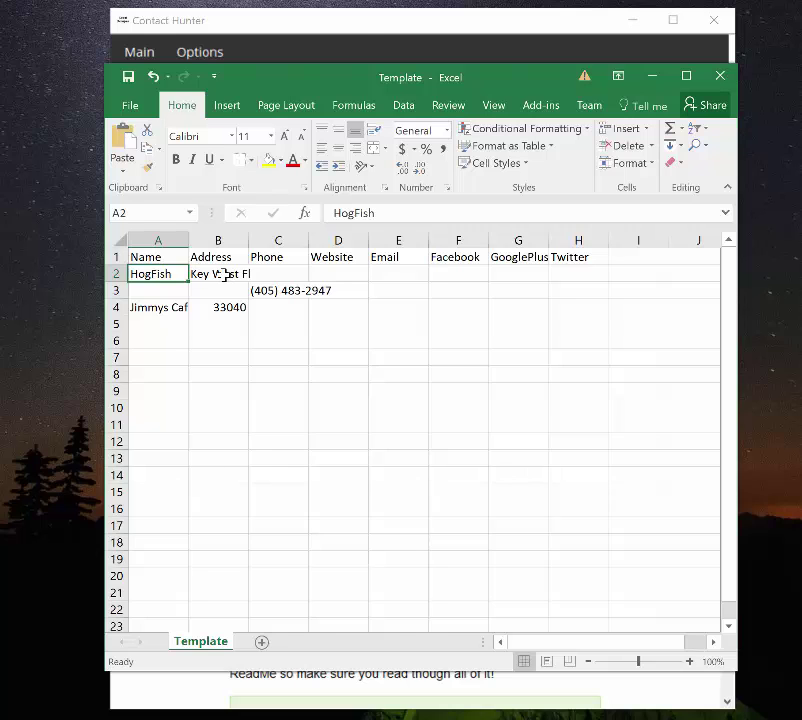
left_click(352, 35)
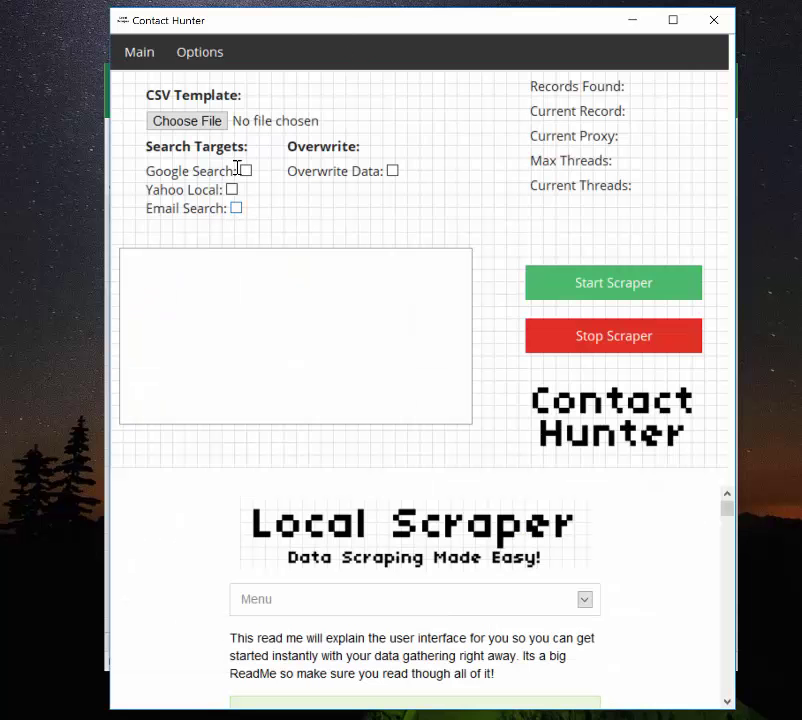
left_click(245, 171)
- Check the HogFish row cells A2, B2 and C3, then launch Google Chrome
left_click(107, 573)
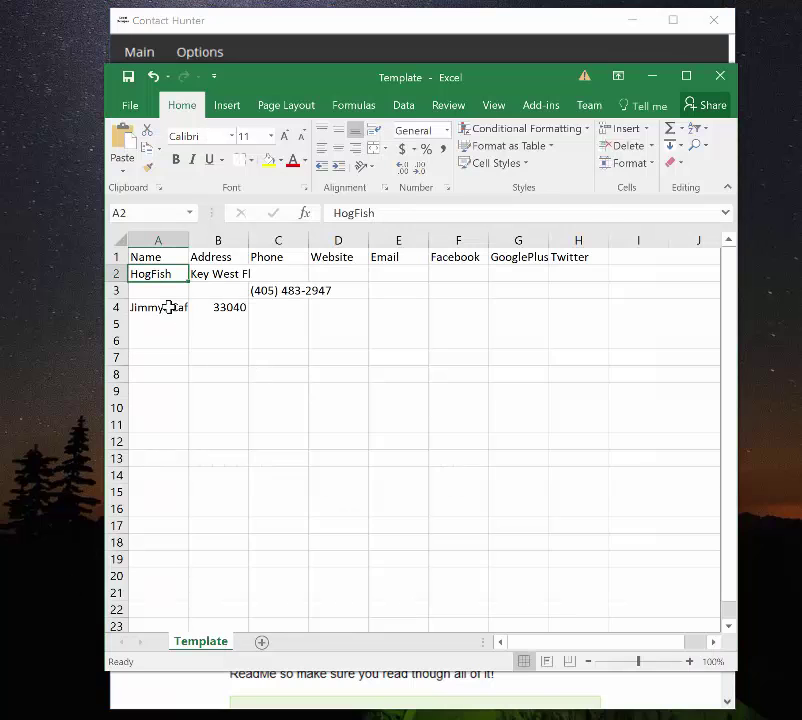
left_click(218, 274)
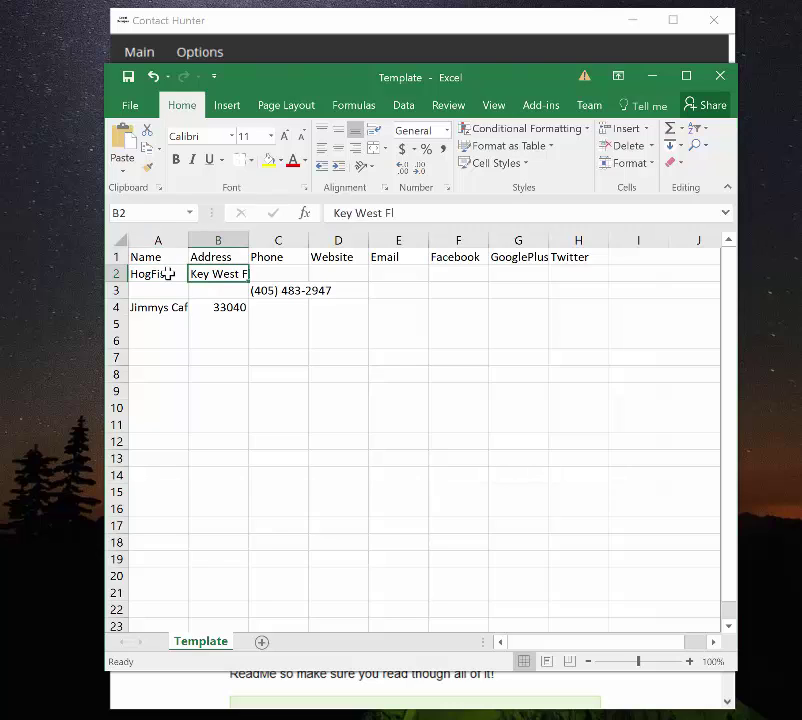
left_click(168, 273)
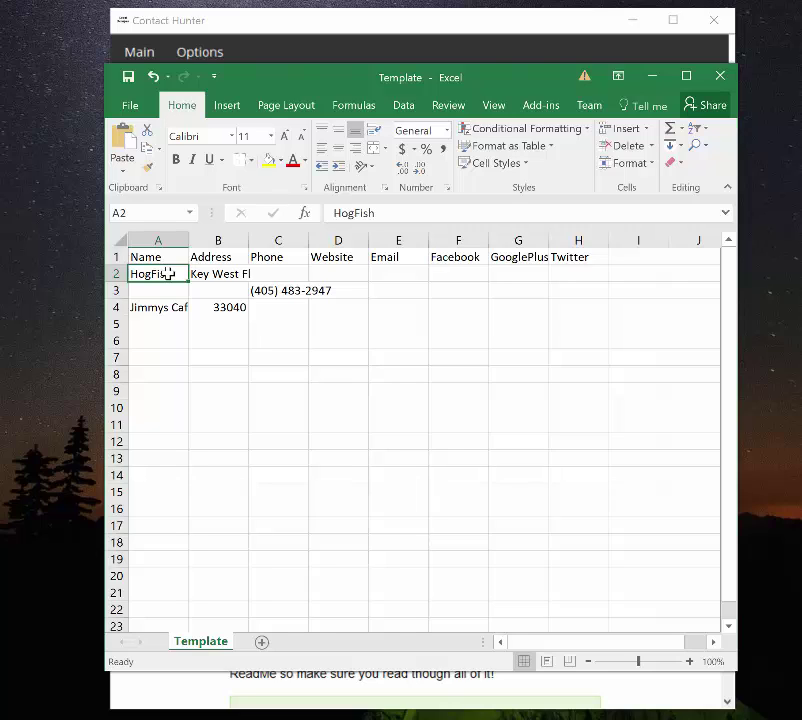
key("Down")
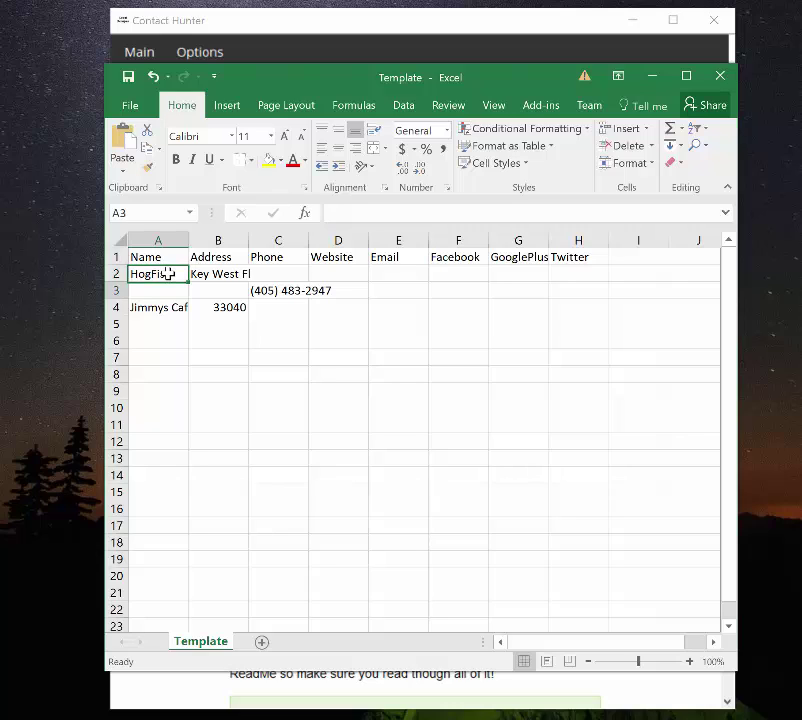
key("Right")
key("Right")
key("Right")
key("Left")
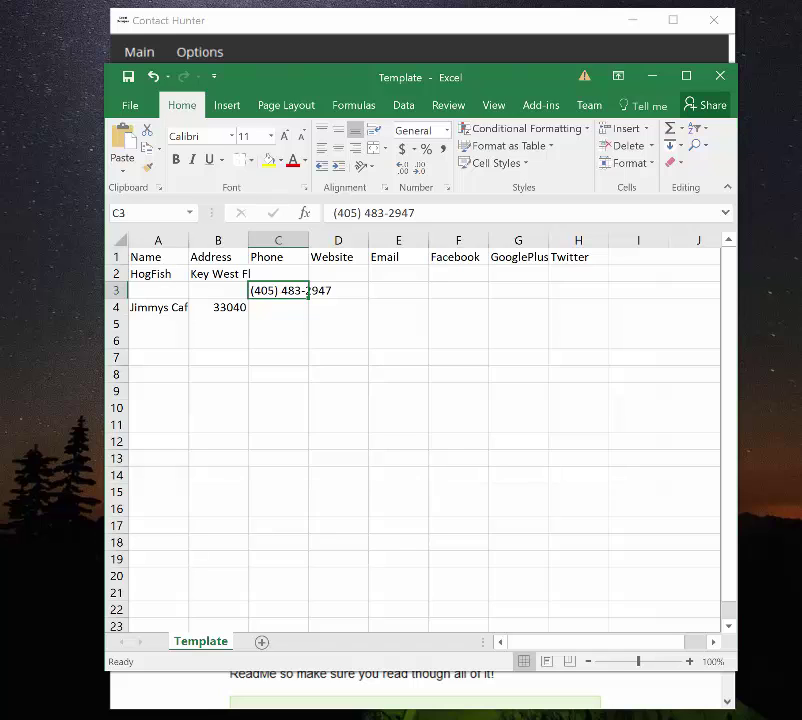
key("super")
left_click(63, 340)
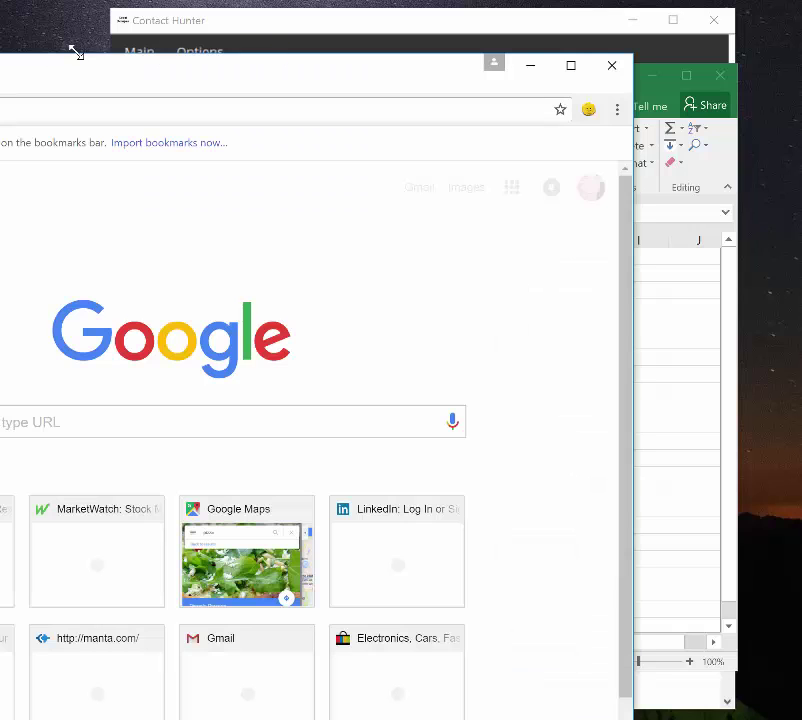
- Search Google for 'hog fish key west fl'
left_click_drag(76, 52, 157, 17)
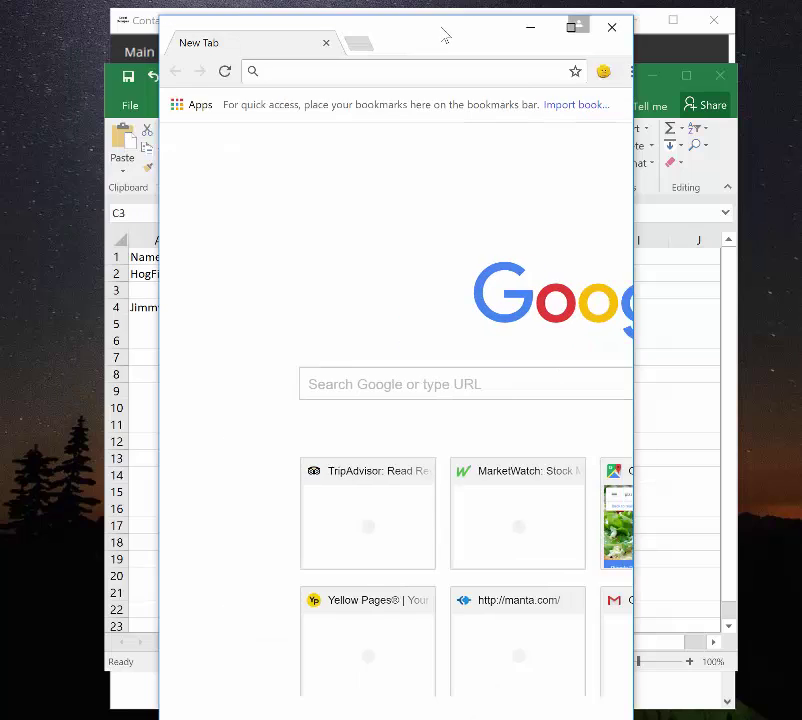
left_click_drag(442, 31, 413, 26)
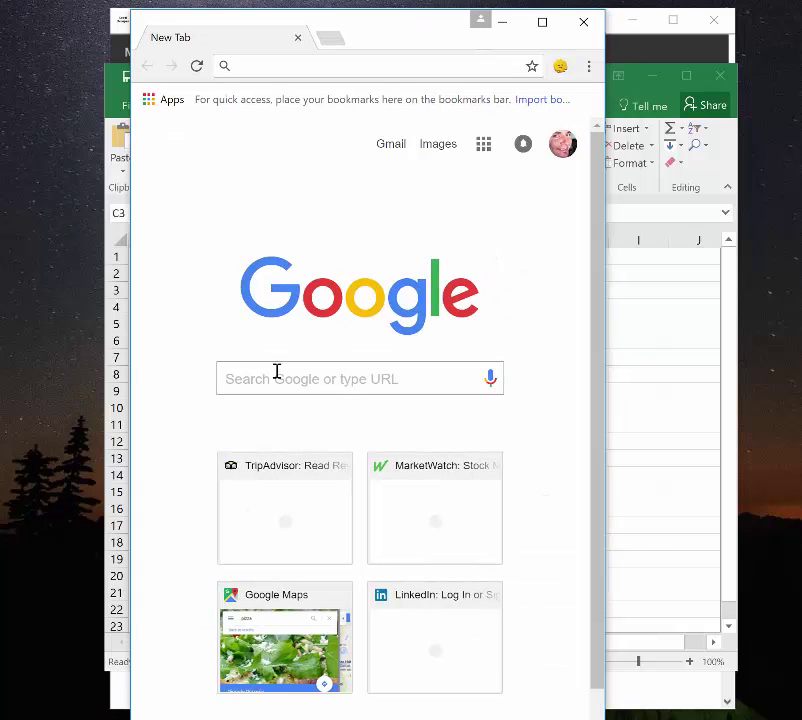
left_click(277, 371)
type("hog fis")
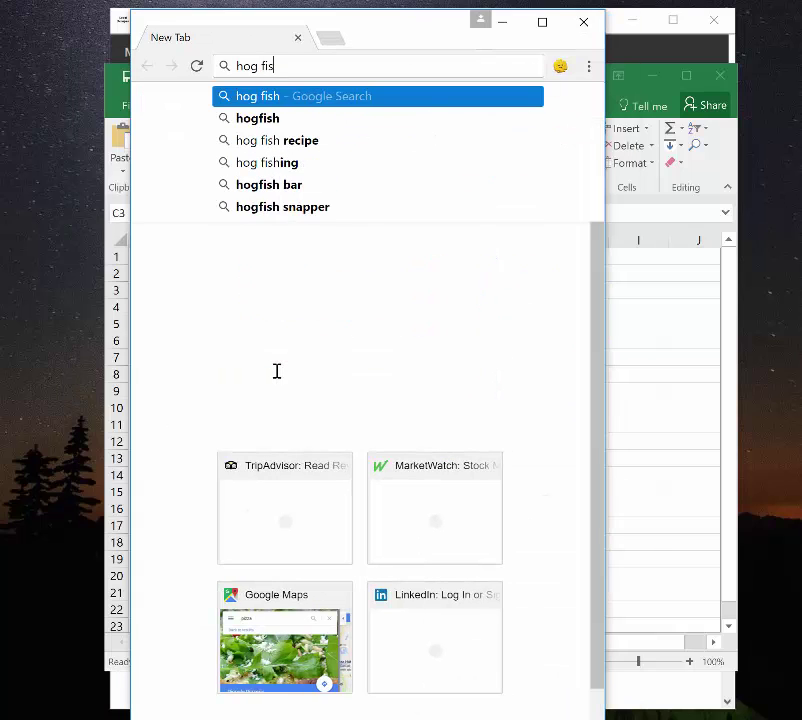
type("h key west fl")
key("Return")
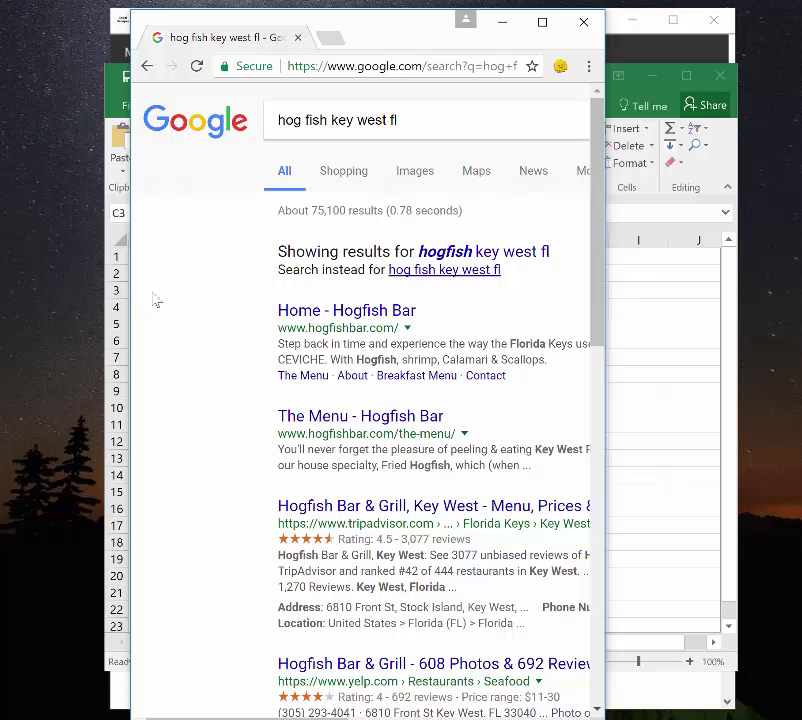
- Widen the browser to view the Hogfish Bar & Grill details, then minimize it
left_click_drag(128, 299, 37, 296)
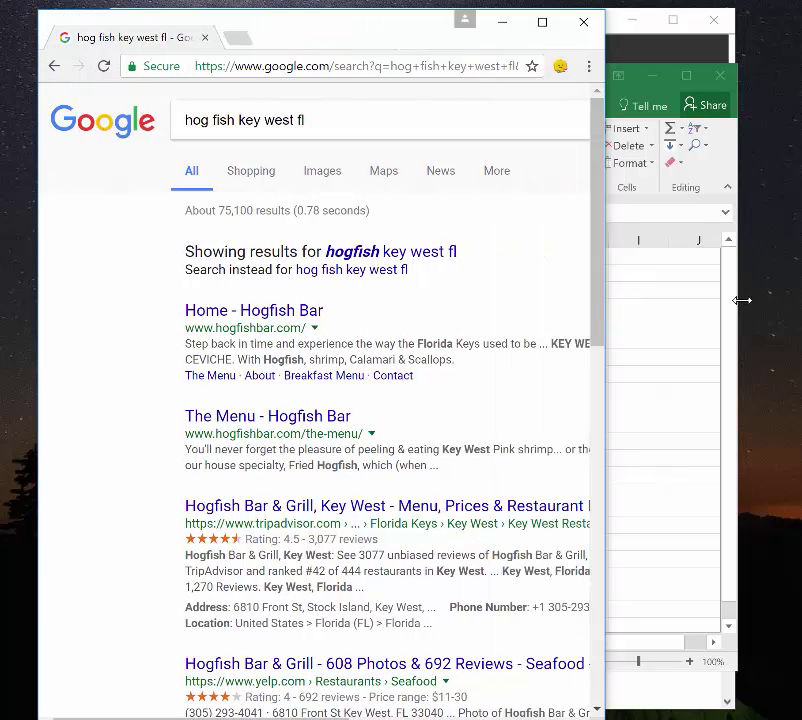
left_click_drag(606, 300, 746, 300)
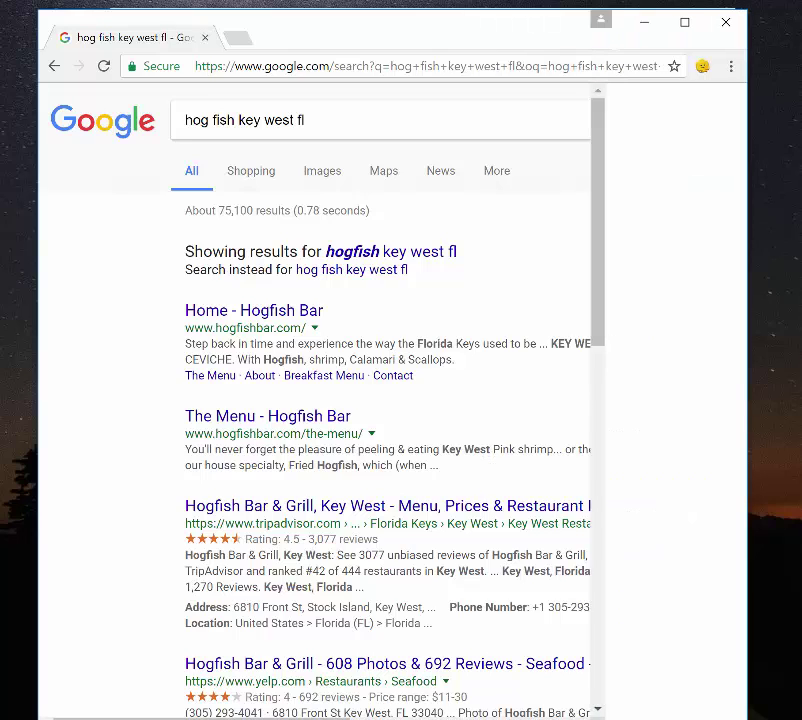
left_click_drag(435, 717, 600, 708)
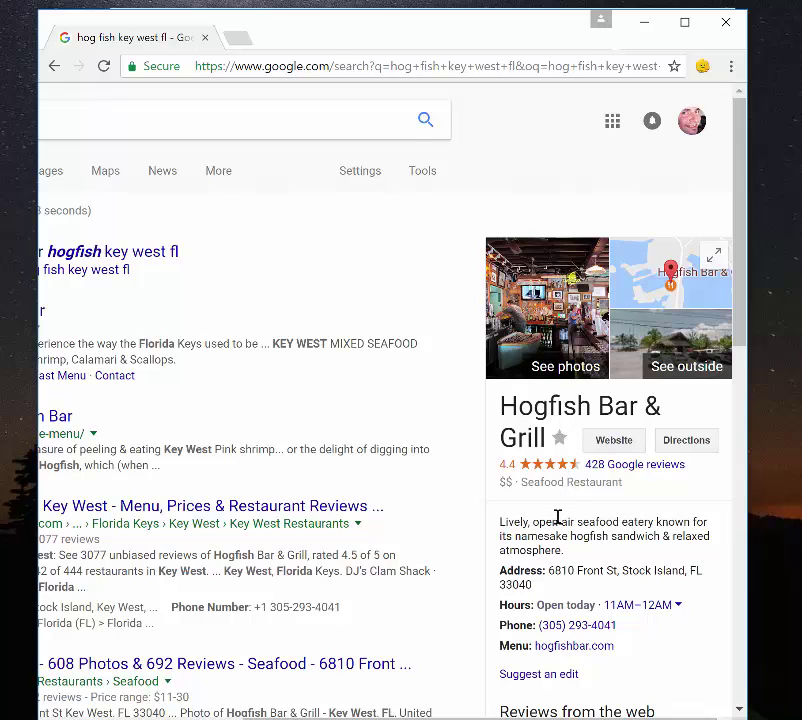
scroll(558, 360, "down", 1)
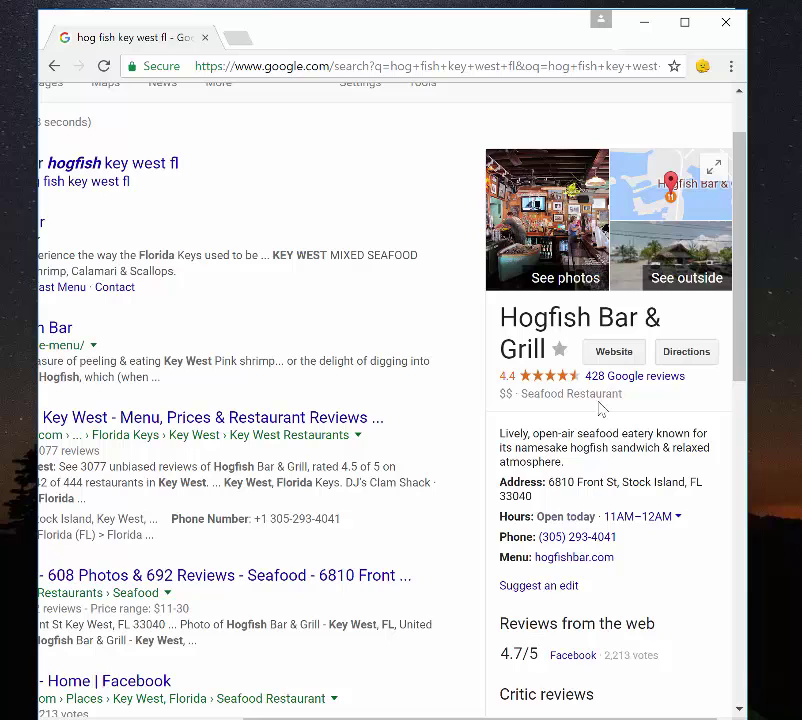
left_click(646, 25)
- Step through cells A2 to D2 of the HogFish row, then bring Contact Hunter forward
left_click(170, 273)
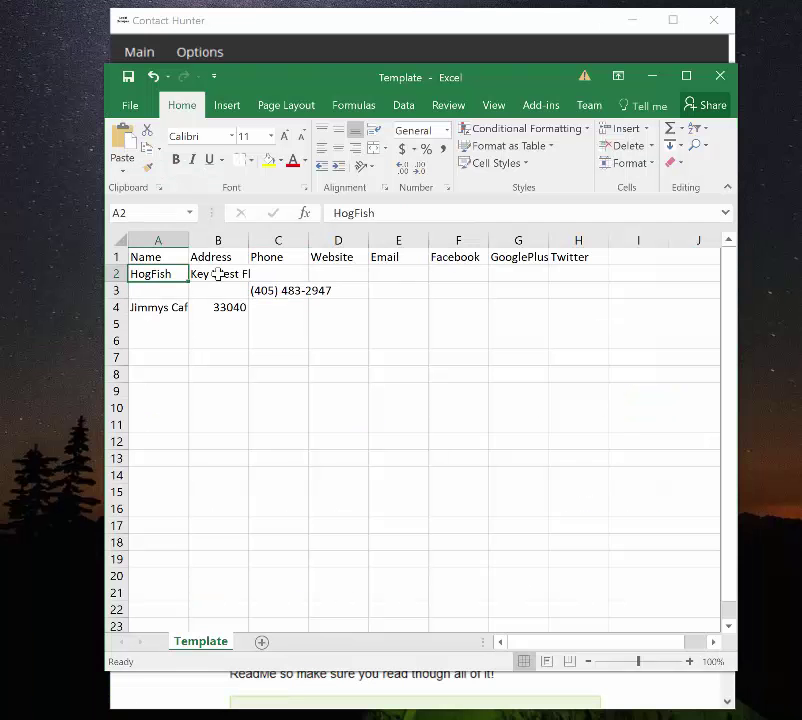
left_click(218, 274)
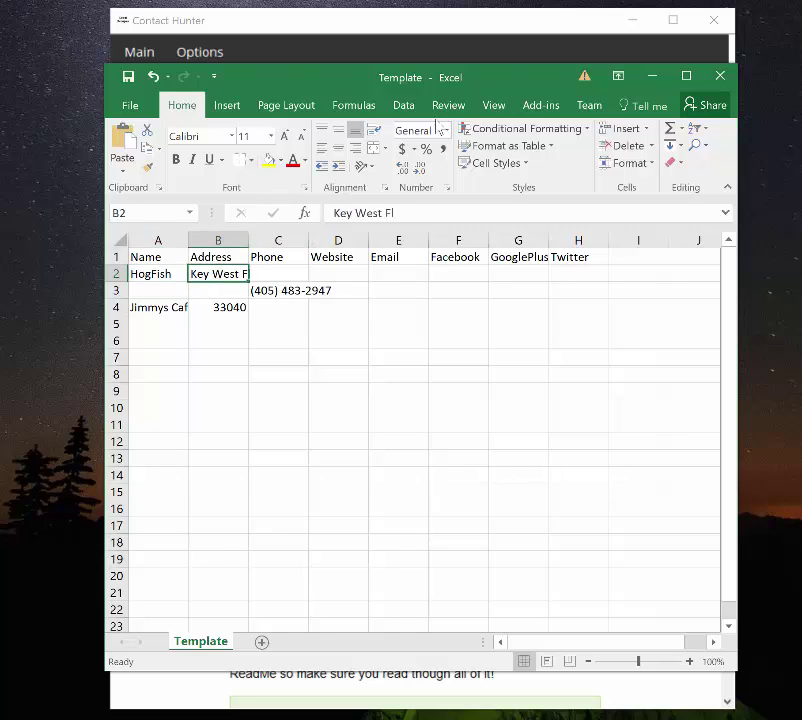
left_click(278, 274)
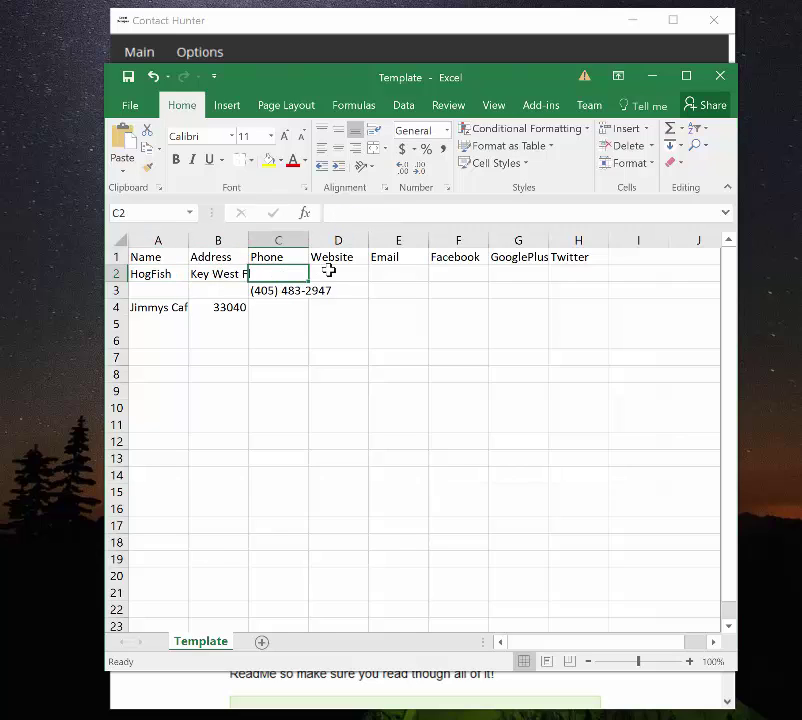
left_click(328, 272)
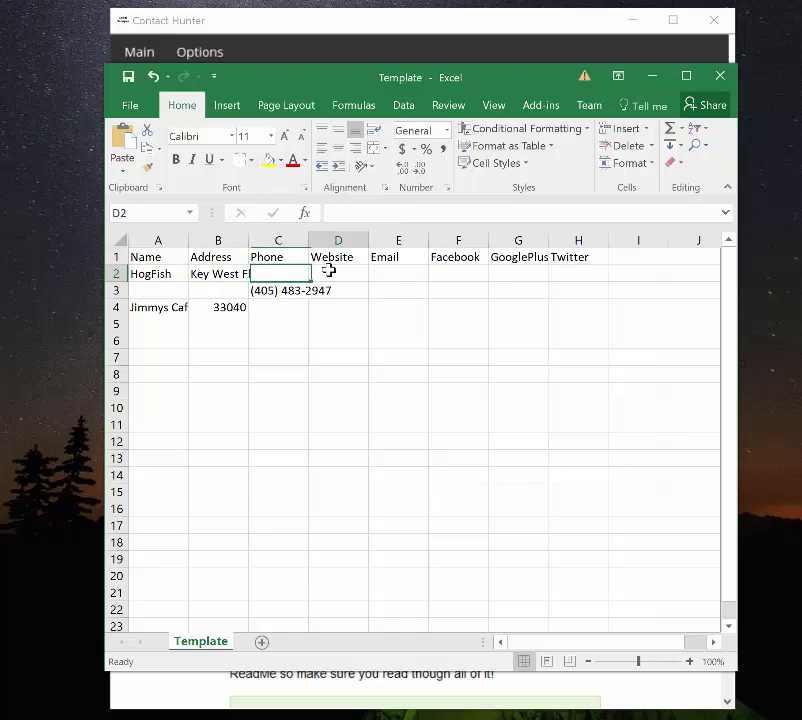
left_click(417, 26)
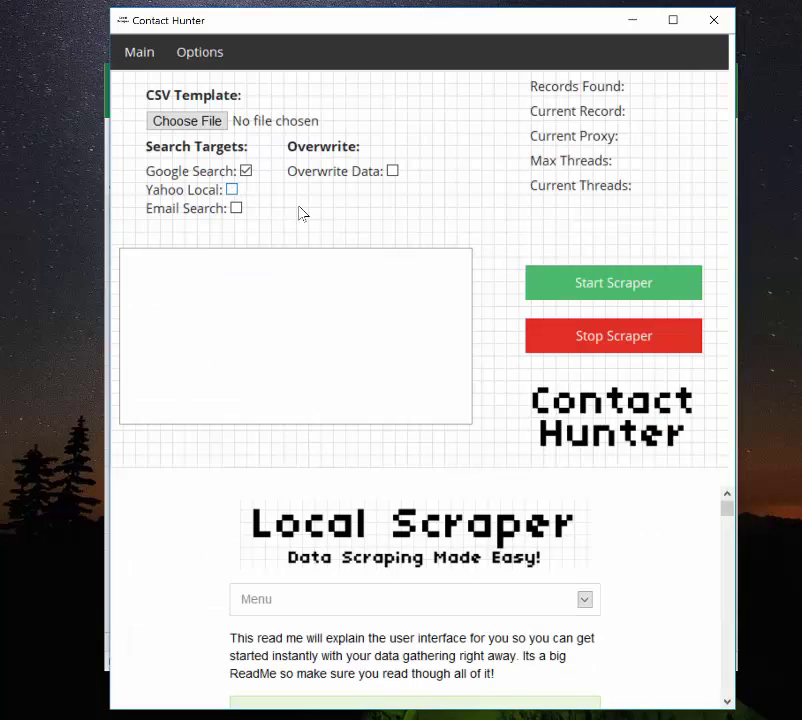
- Toggle the target checkboxes until Google Search, Yahoo Local and Email Search are all ticked
left_click(233, 191)
left_click(231, 188)
left_click(246, 171)
left_click(247, 172)
left_click(232, 190)
left_click(233, 190)
left_click(246, 172)
left_click(232, 190)
left_click(236, 207)
- Look over row 2 cells A2 through F2 under the Website and Email headers
left_click(107, 492)
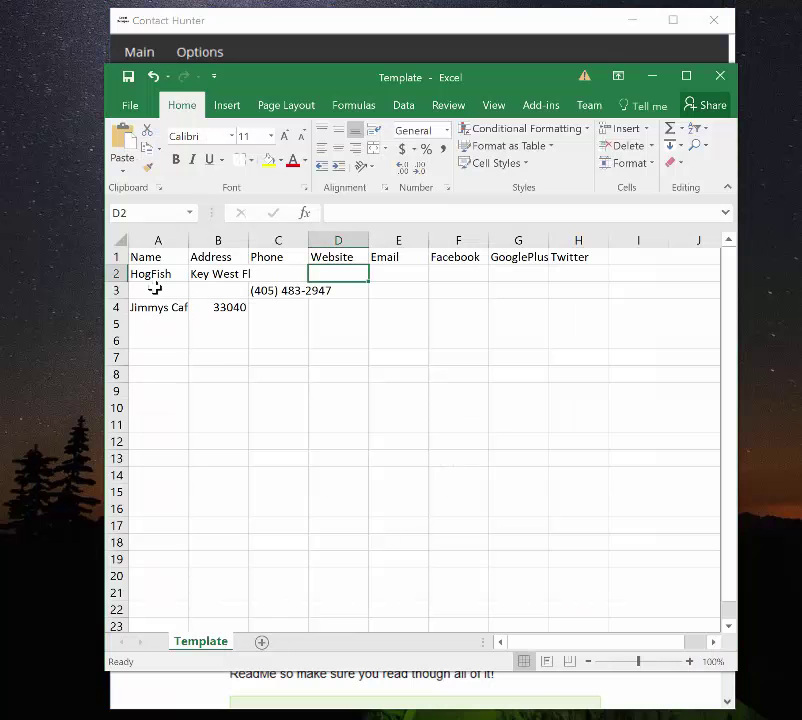
key("Left")
key("Left")
key("Left")
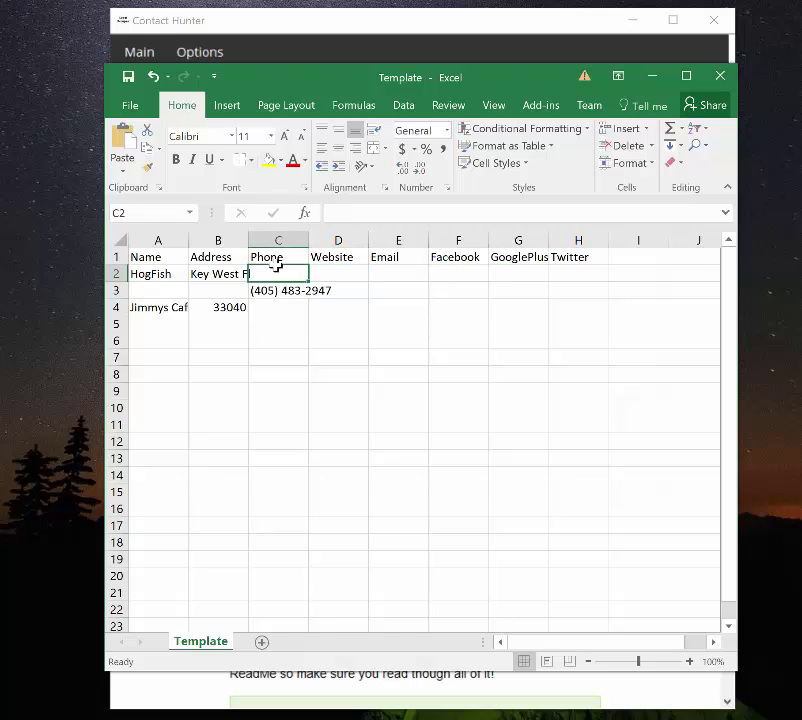
key("Right")
key("Right")
key("Right")
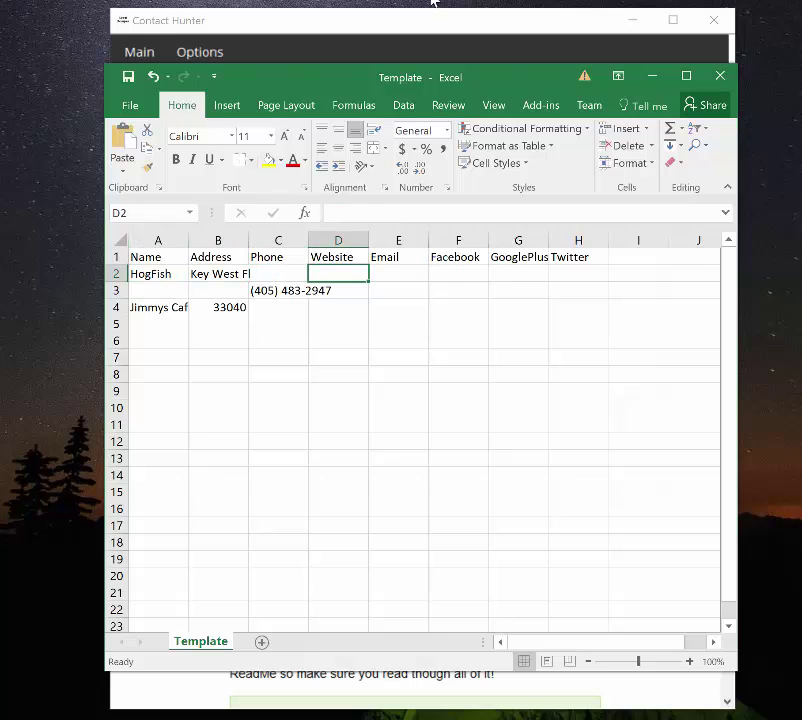
left_click(415, 22)
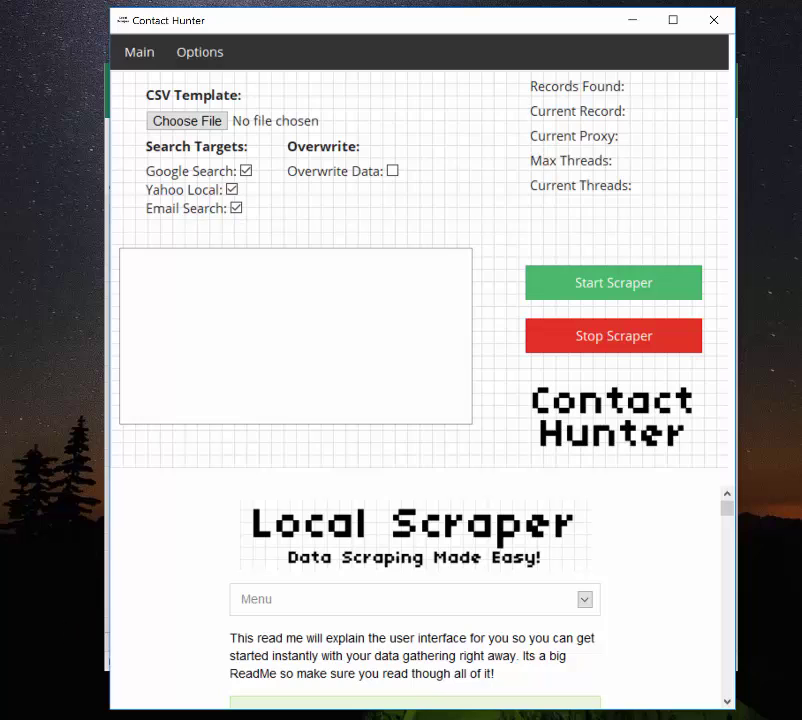
key("alt+Tab")
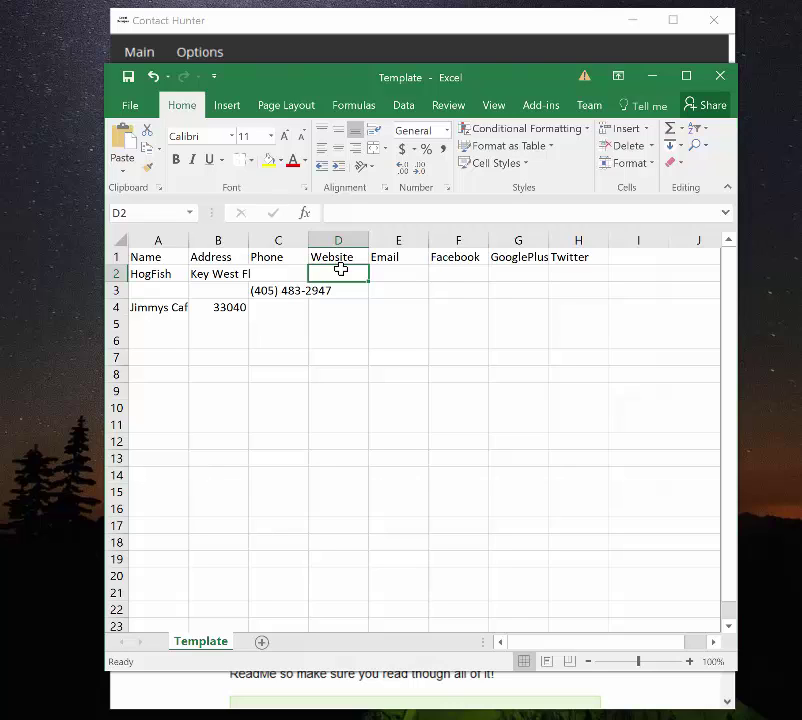
key("Right")
key("Right")
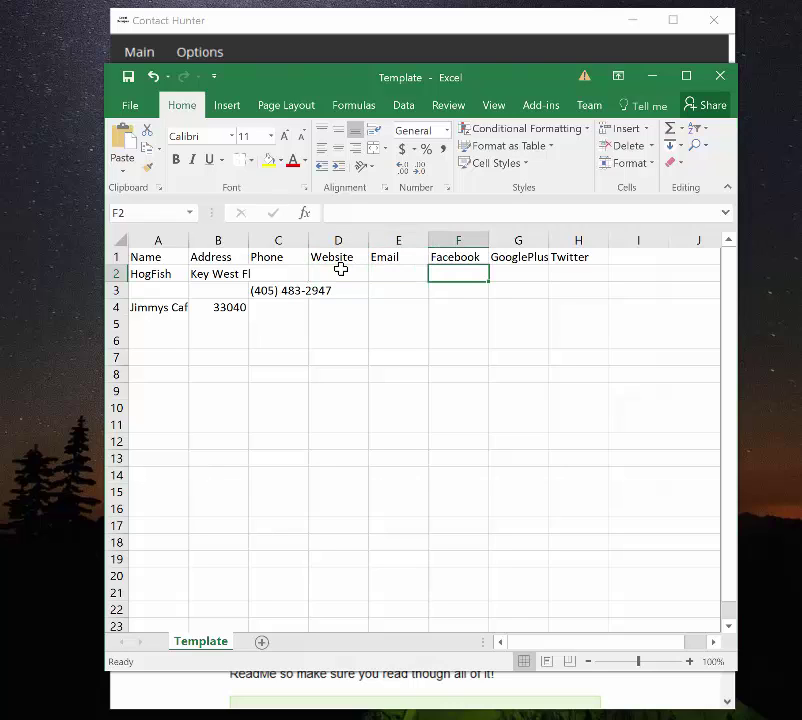
key("Right")
key("Right")
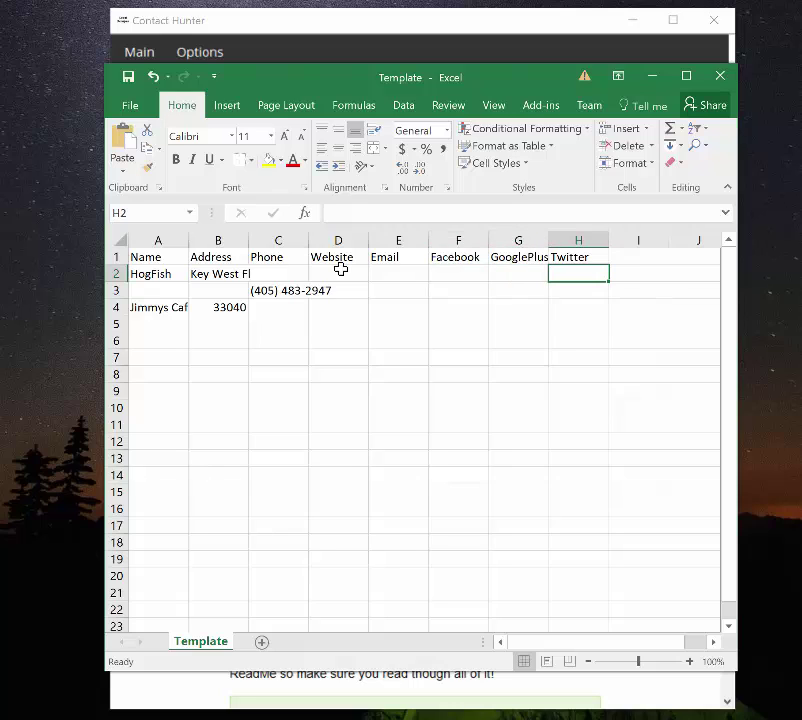
key("Left")
key("Left")
key("Left")
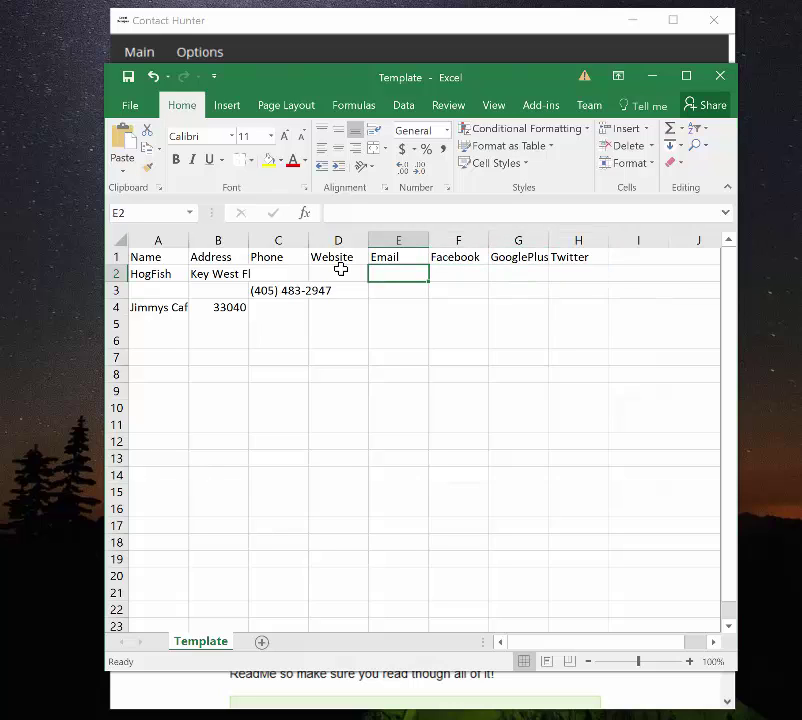
key("Left")
key("Right")
key("Left")
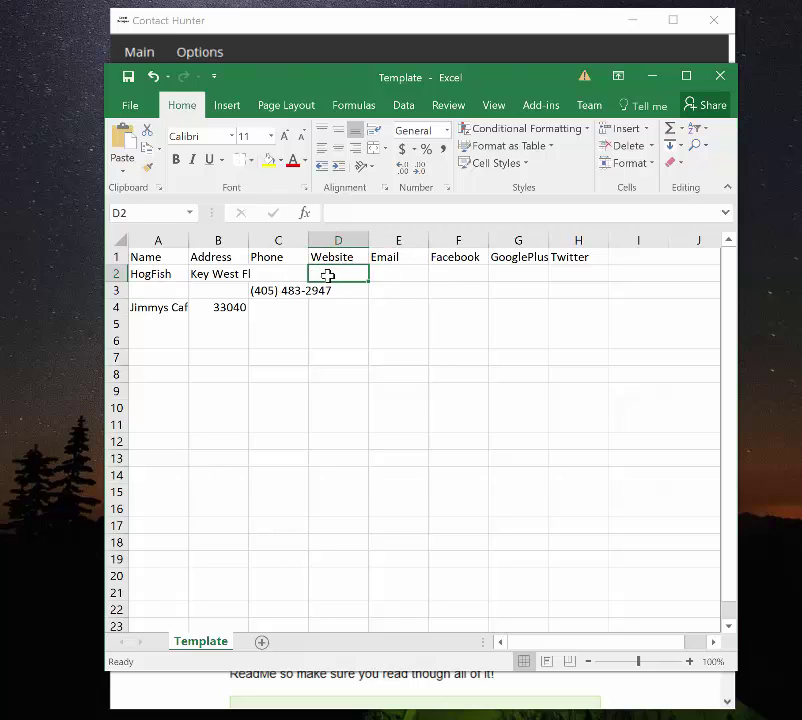
- Turn off Yahoo Local in Contact Hunter and switch back to the Template sheet
left_click(378, 30)
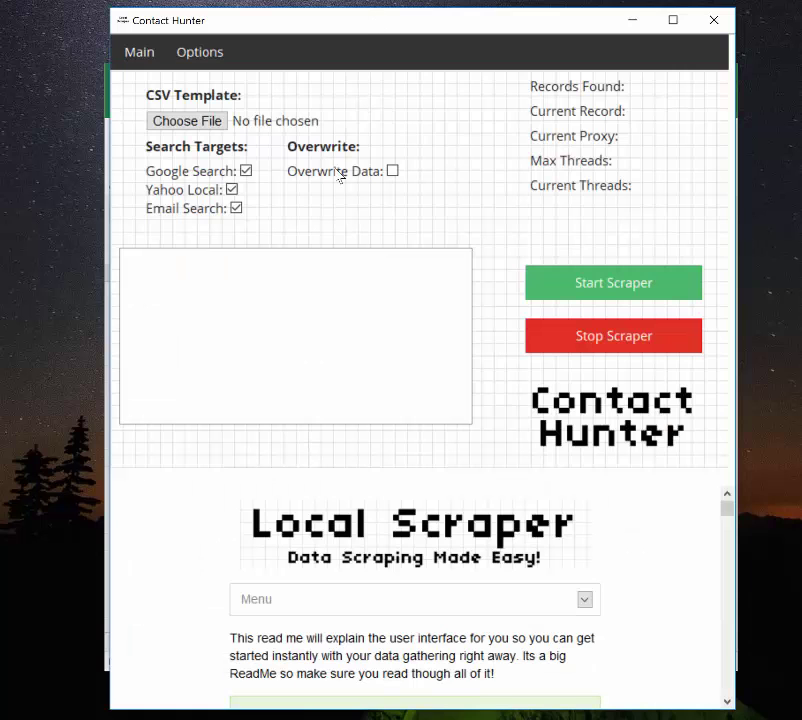
left_click(247, 185)
key("alt+Tab")
- Step from E2 down to the phone cell C3, check Contact Hunter, then return to Excel
left_click(408, 277)
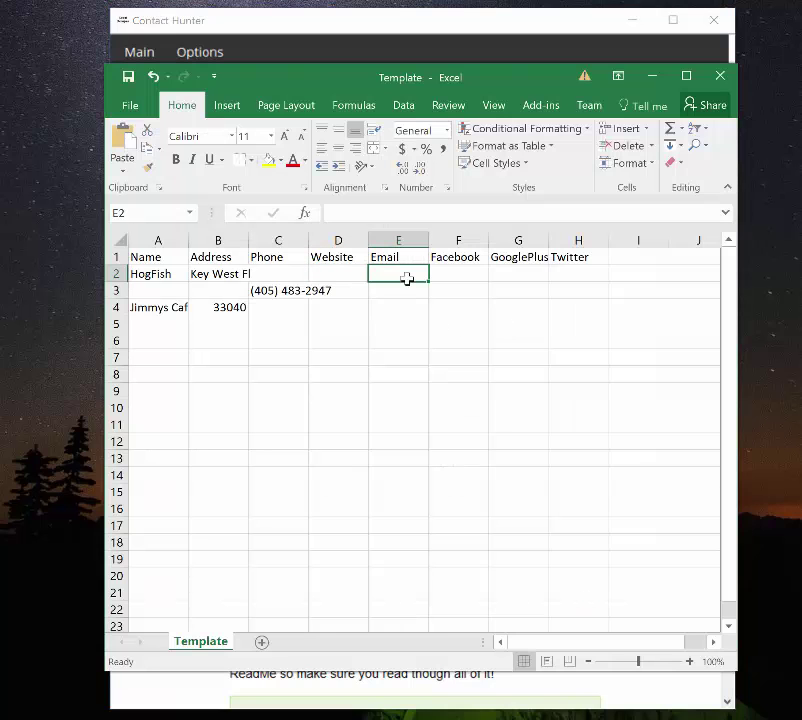
key("Left")
key("Down")
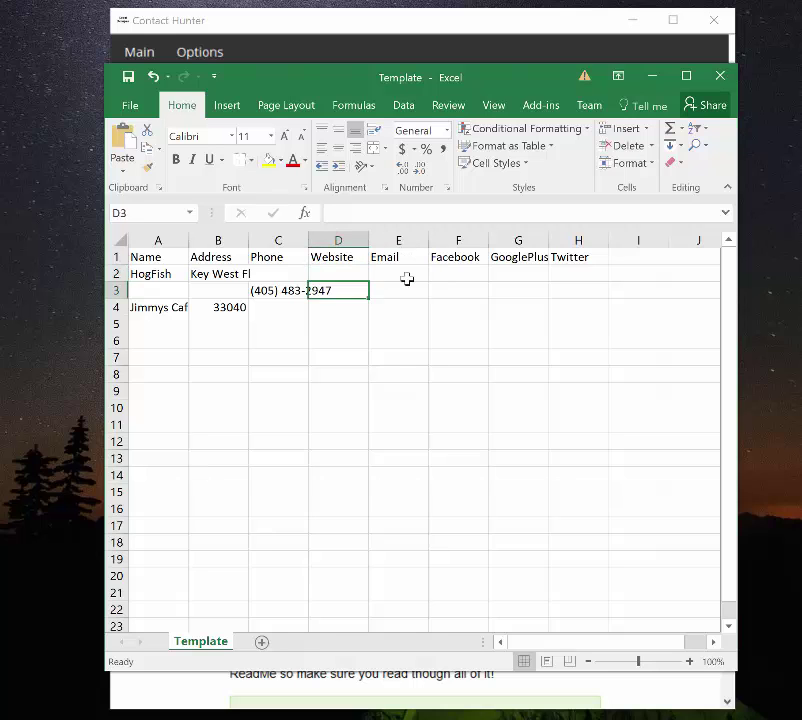
key("Left")
left_click(486, 22)
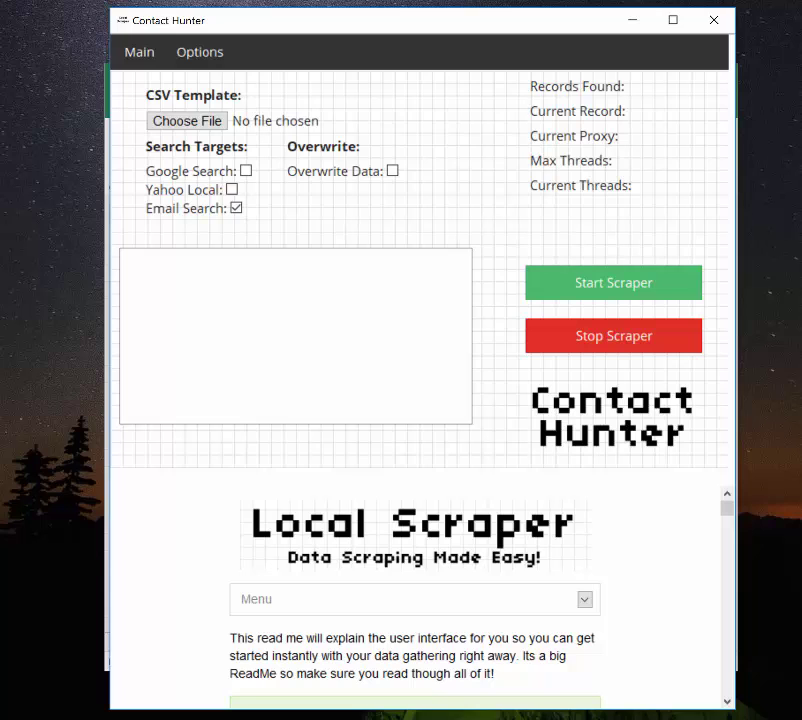
key("alt+Tab")
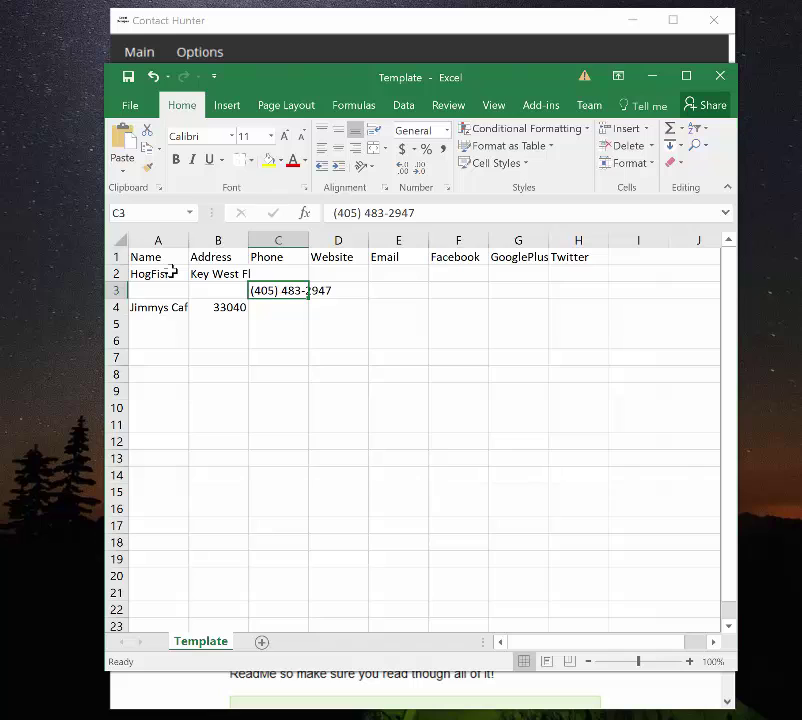
left_click(172, 272)
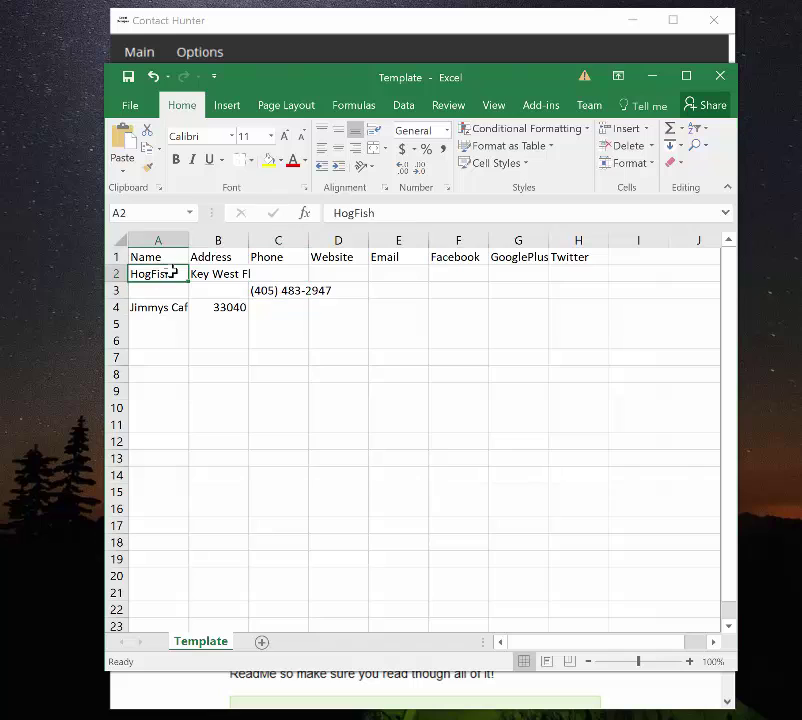
left_click(272, 301, "shift")
right_click(268, 301)
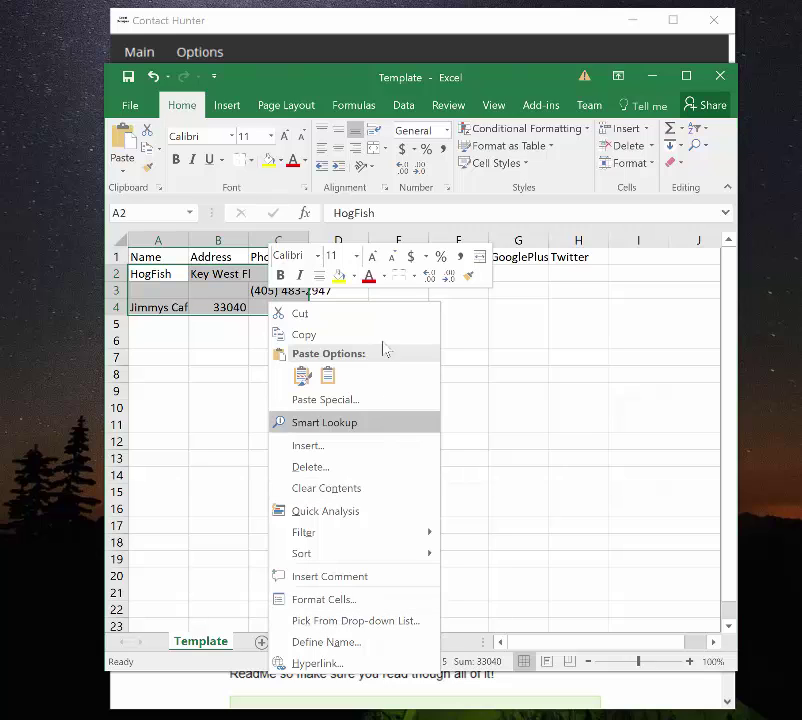
left_click(380, 488)
left_click(336, 270)
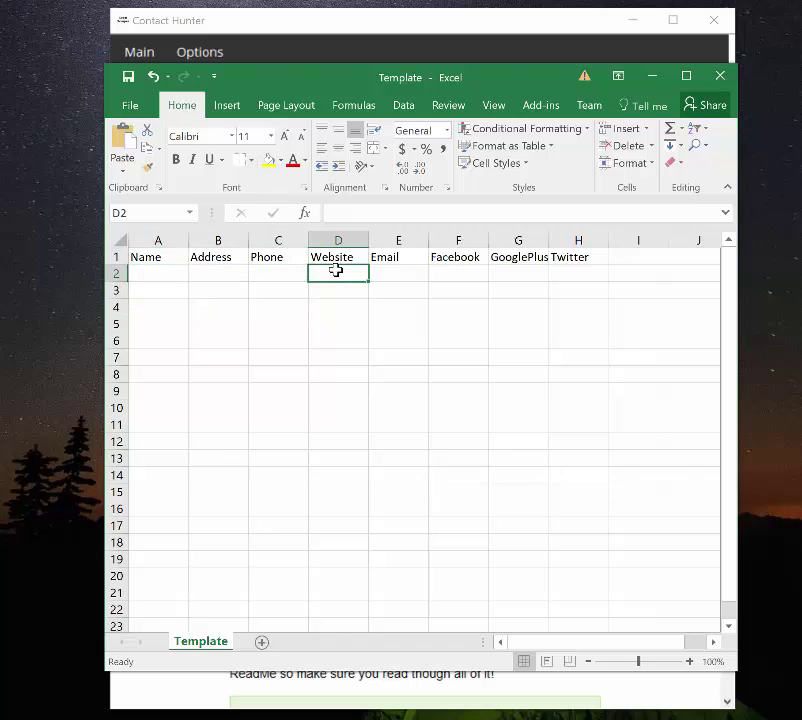
type("dad")
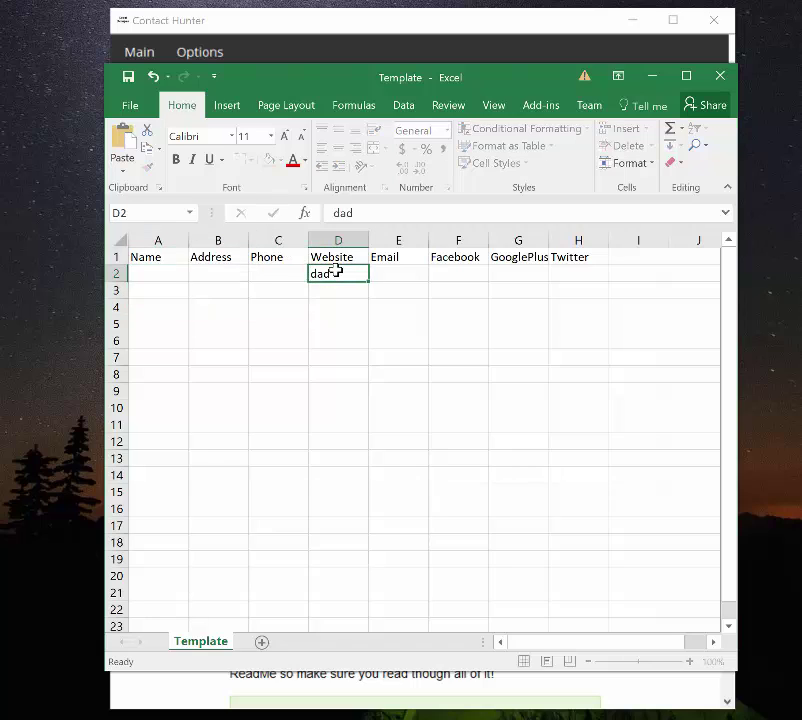
key("Return")
type("dad")
key("Return")
type("faf")
key("Return")
type("g")
key("Return")
type("egsg")
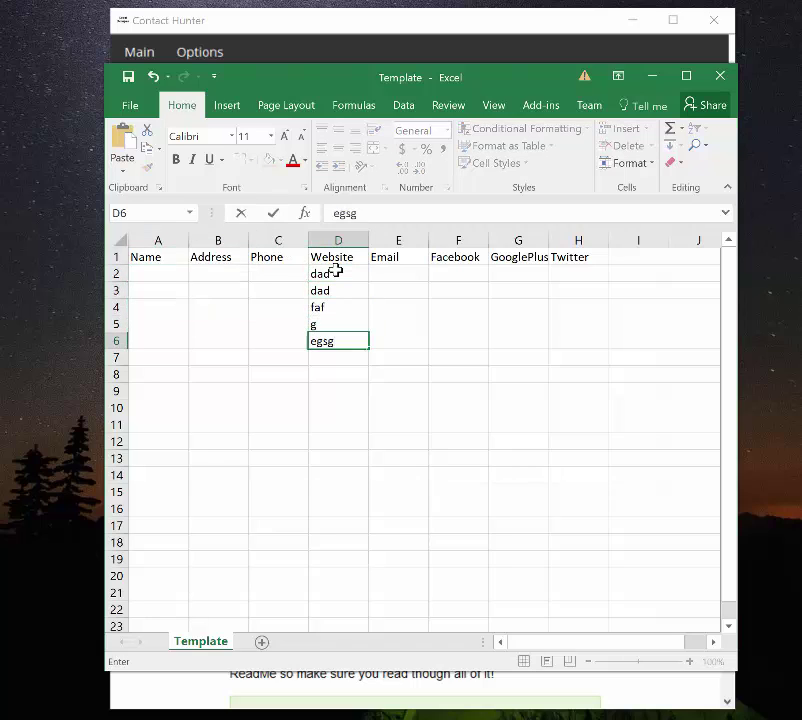
left_click(345, 279)
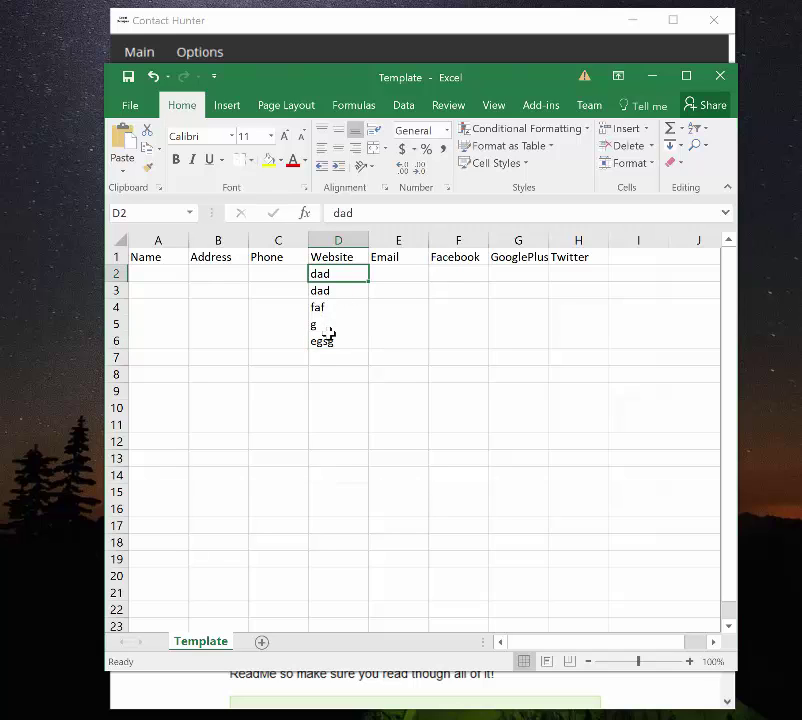
double_click(341, 212)
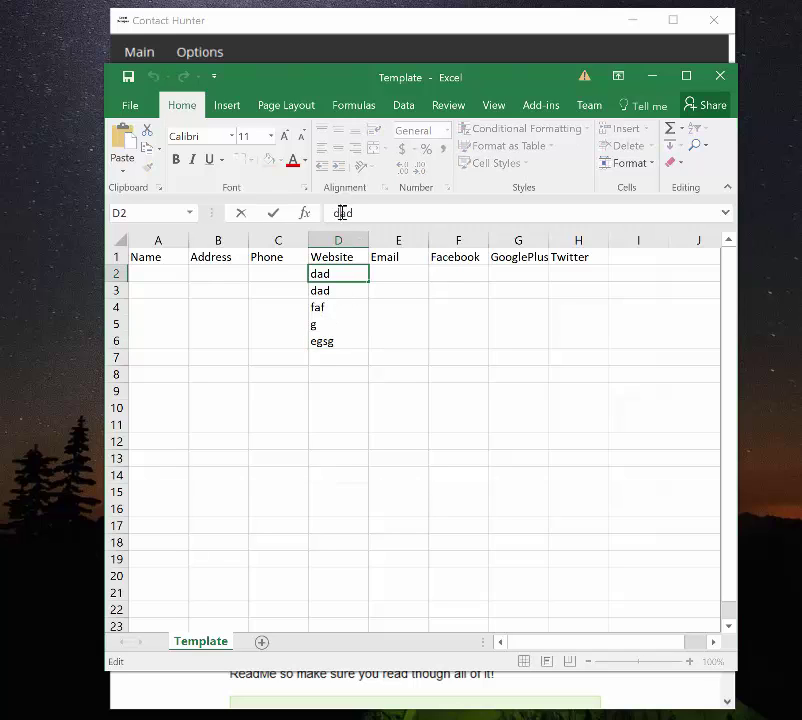
left_click(333, 340)
left_click(345, 273, "shift")
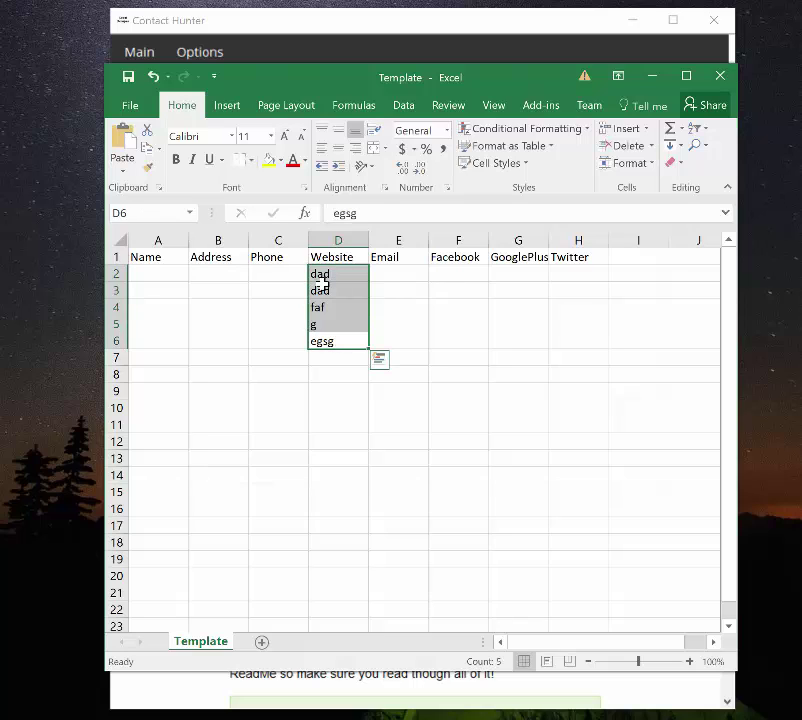
right_click(324, 287)
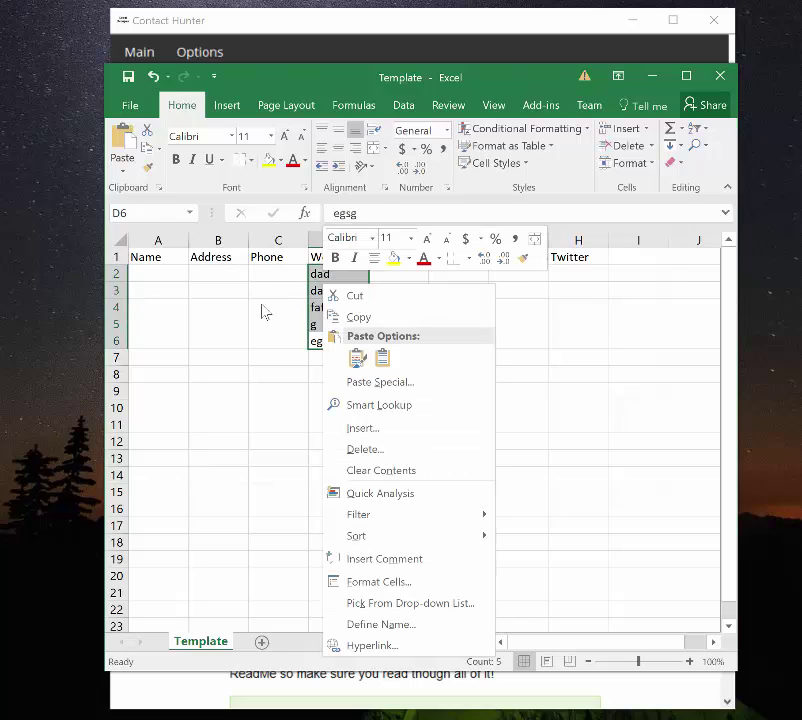
key("Escape")
key("ctrl+z")
key("ctrl+z")
key("ctrl+z")
key("ctrl+z")
key("ctrl+z")
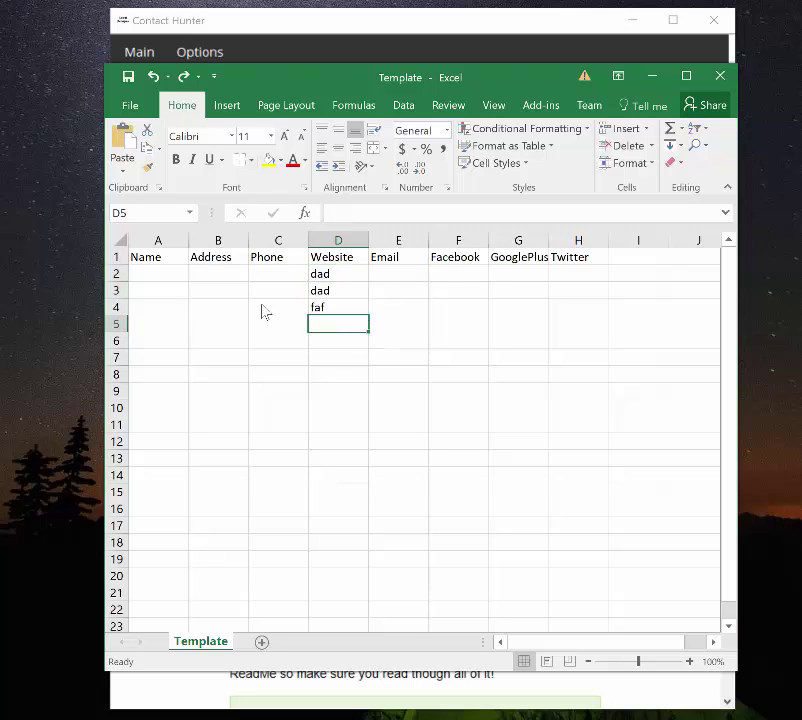
key("ctrl+y")
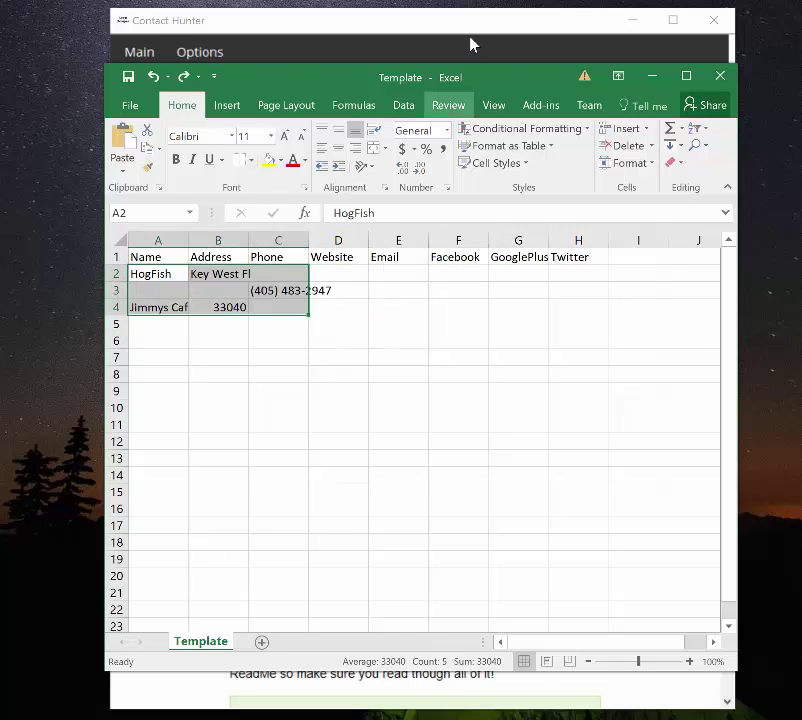
- In Contact Hunter, turn Email Search off and Google Search on as the search target
left_click(473, 43)
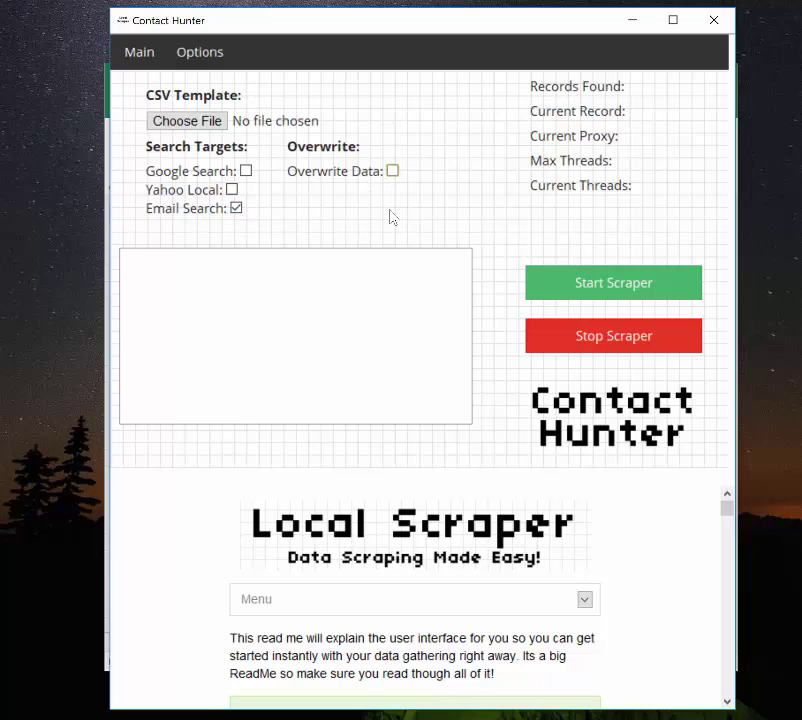
left_click(237, 209)
left_click(247, 173)
- Clear the extra sample data: the phone number in C3, 33040 in B4 and the business name in A4
key("alt+Tab")
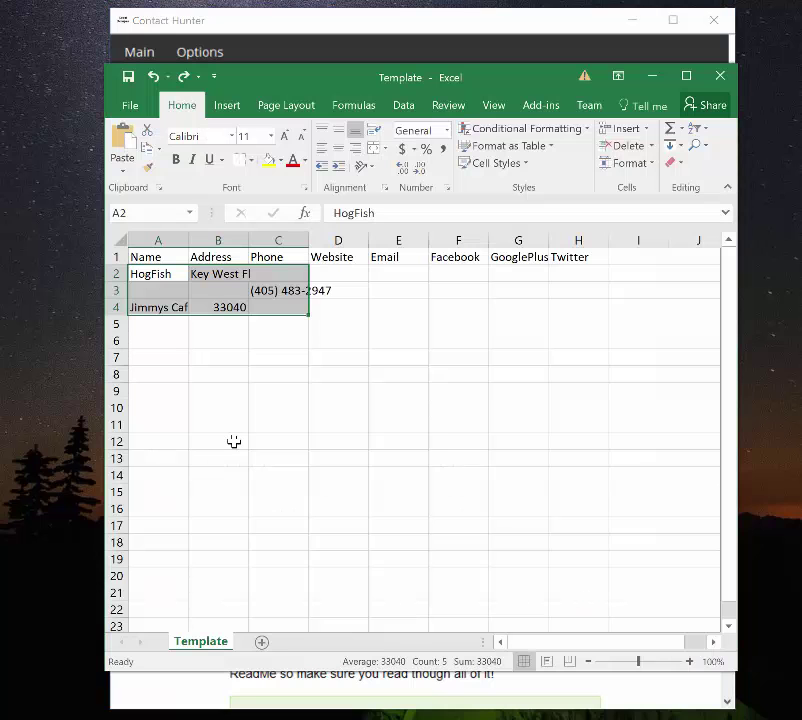
left_click(268, 301)
left_click(266, 289)
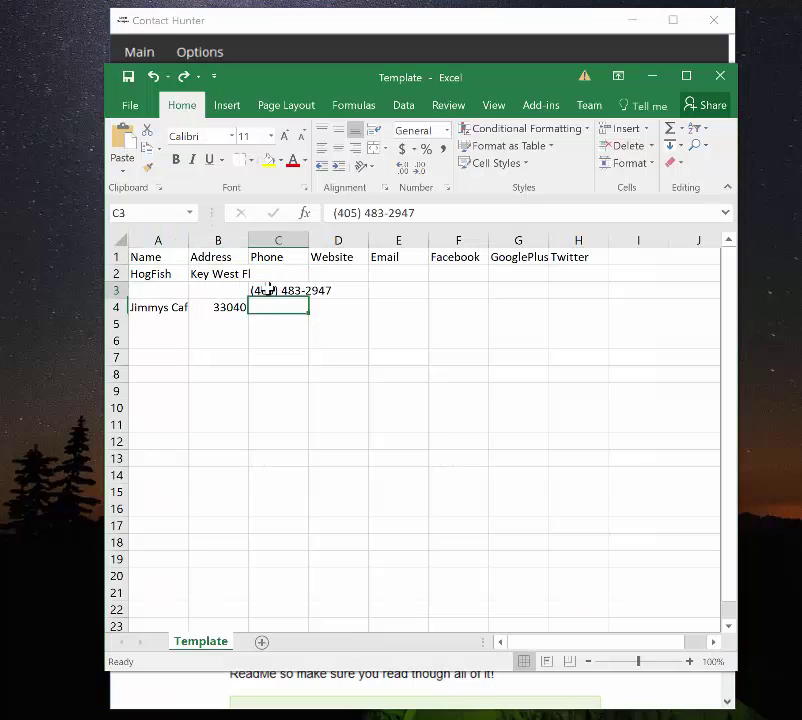
key("BackSpace")
left_click(214, 306)
key("BackSpace")
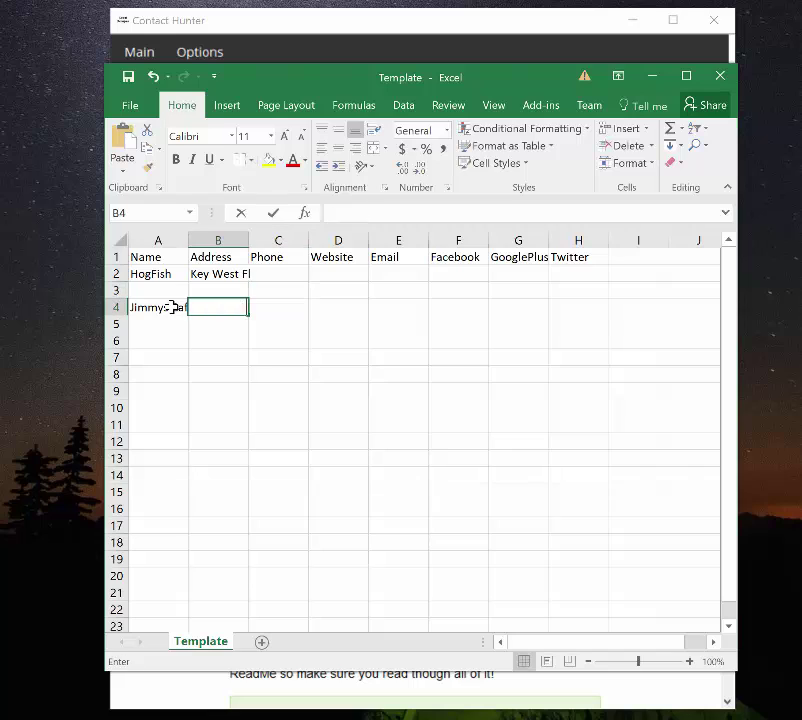
left_click(173, 307)
key("BackSpace")
left_click(245, 297)
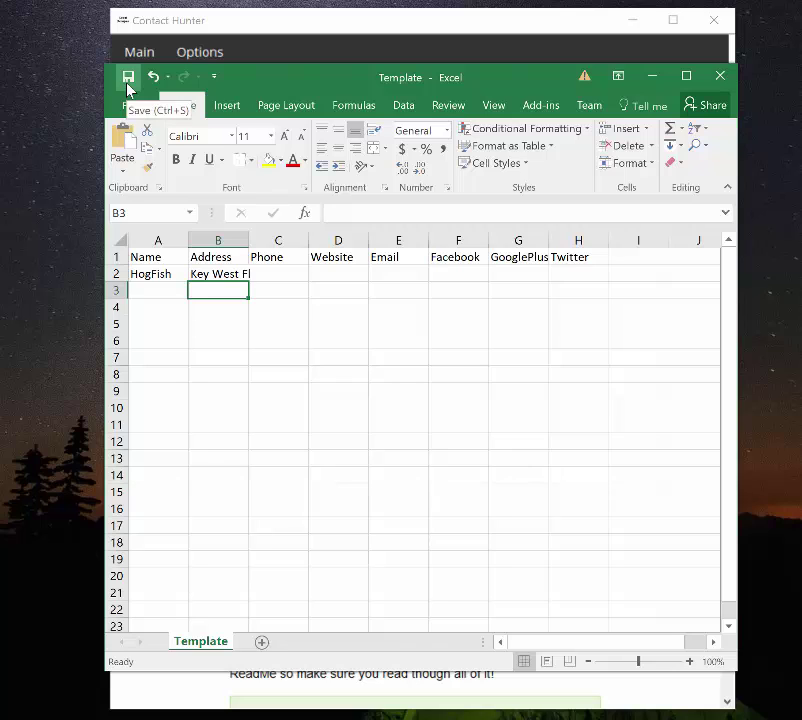
- Save the Template in CSV format, then edit the Key West Fl address and HogFish name entries
left_click(128, 78)
left_click(136, 429)
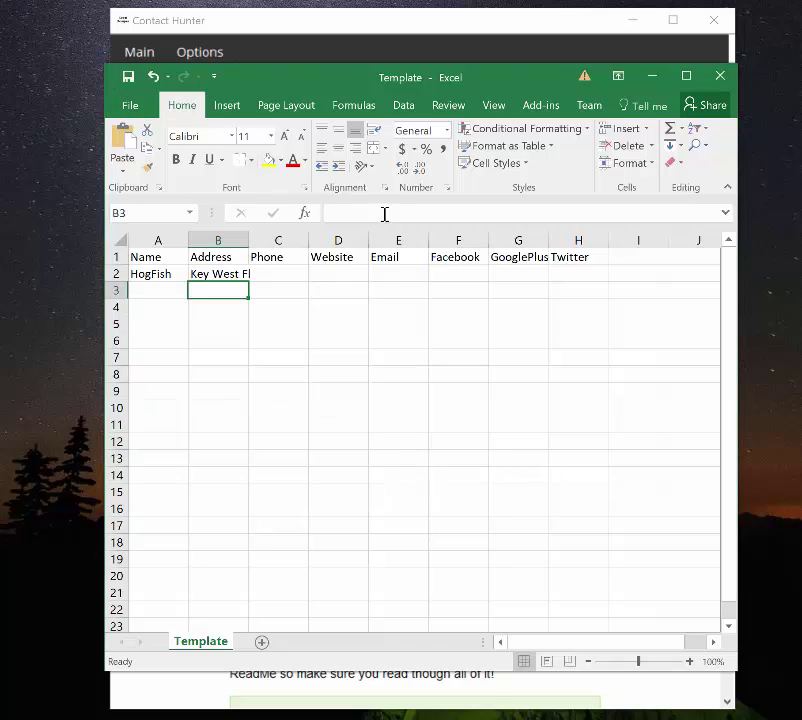
left_click(219, 271)
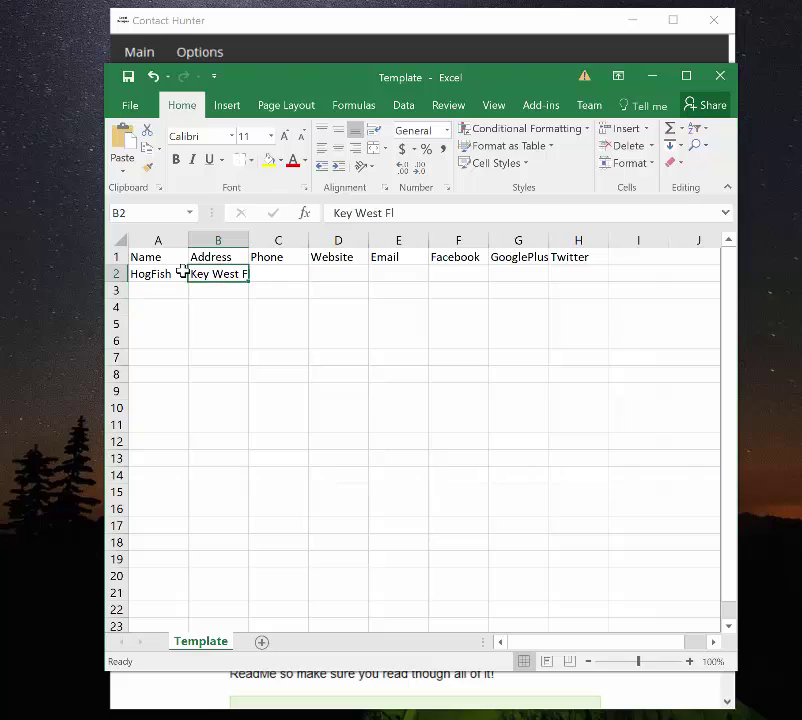
left_click(416, 213)
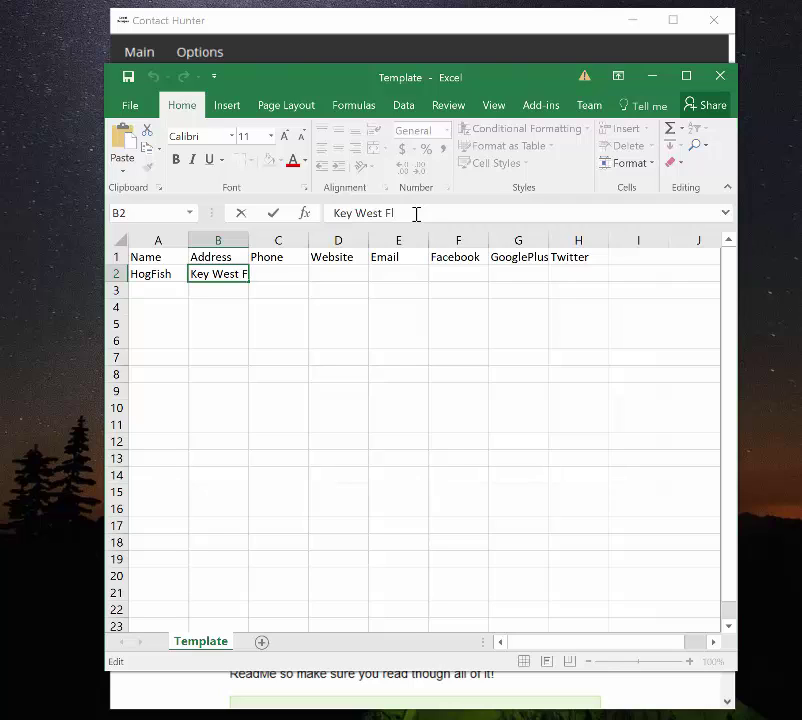
left_click(143, 276)
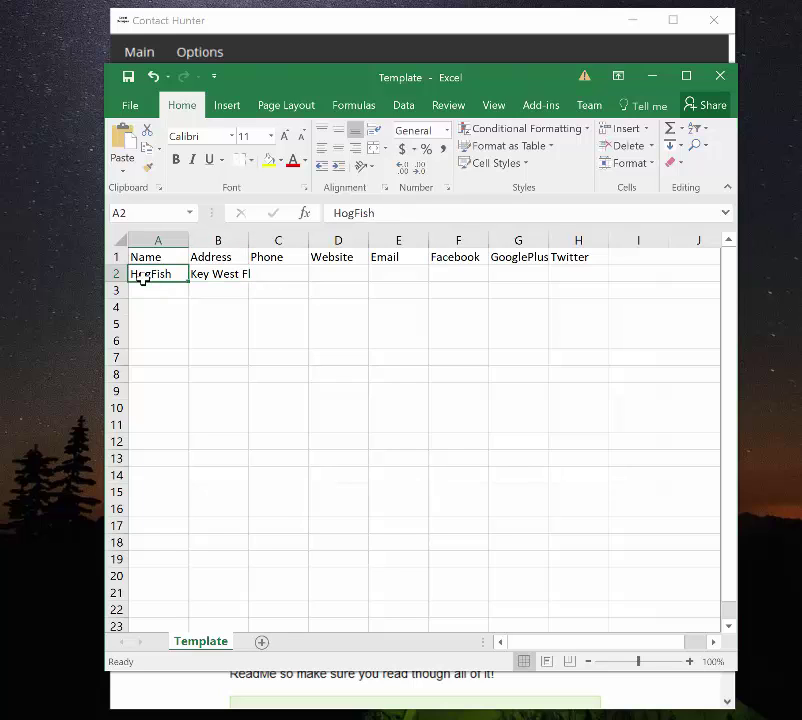
left_click(378, 213)
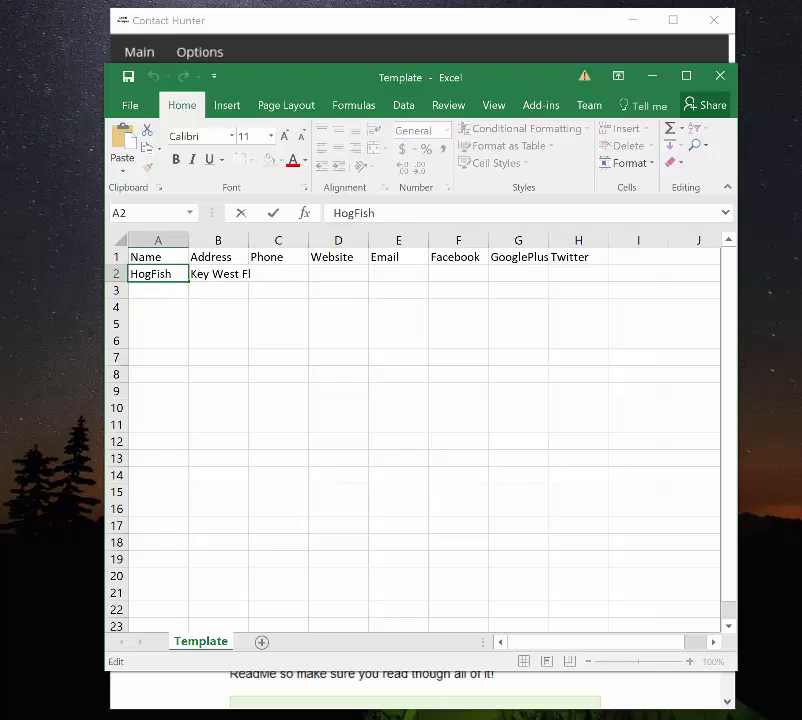
key("alt+Tab")
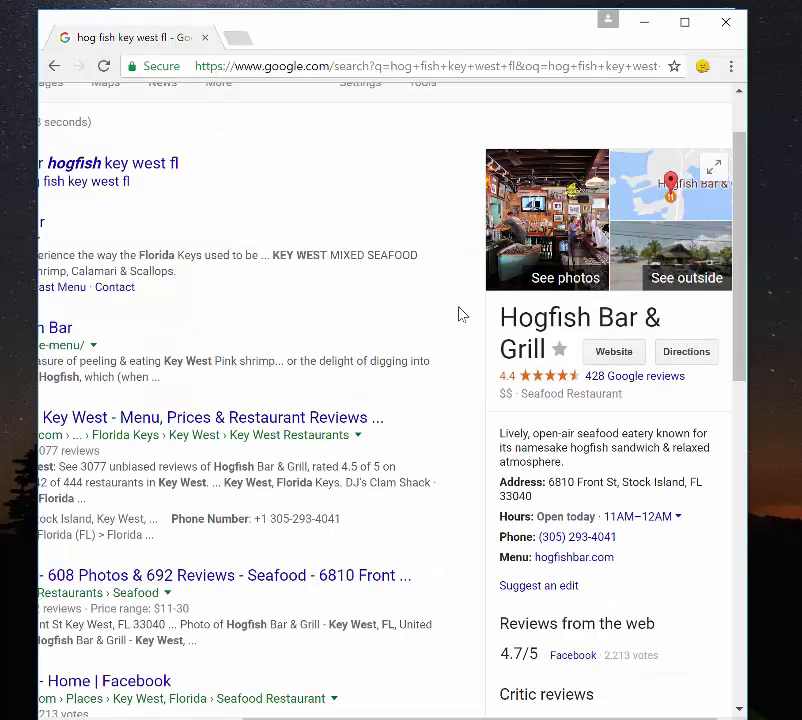
- Turn on Contact Hunter's Overwrite Data option
left_click_drag(462, 63, 462, 99)
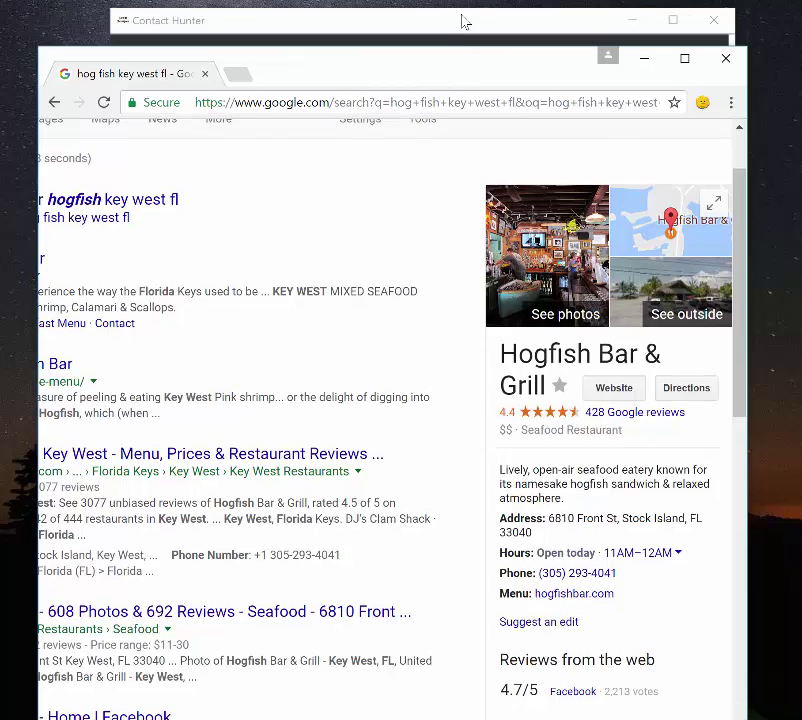
left_click(462, 21)
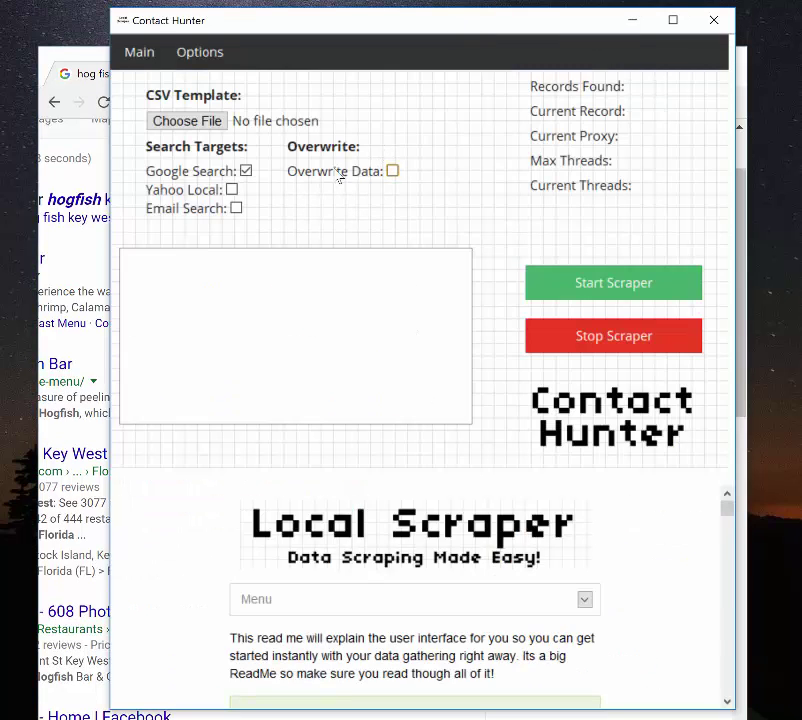
left_click(393, 173)
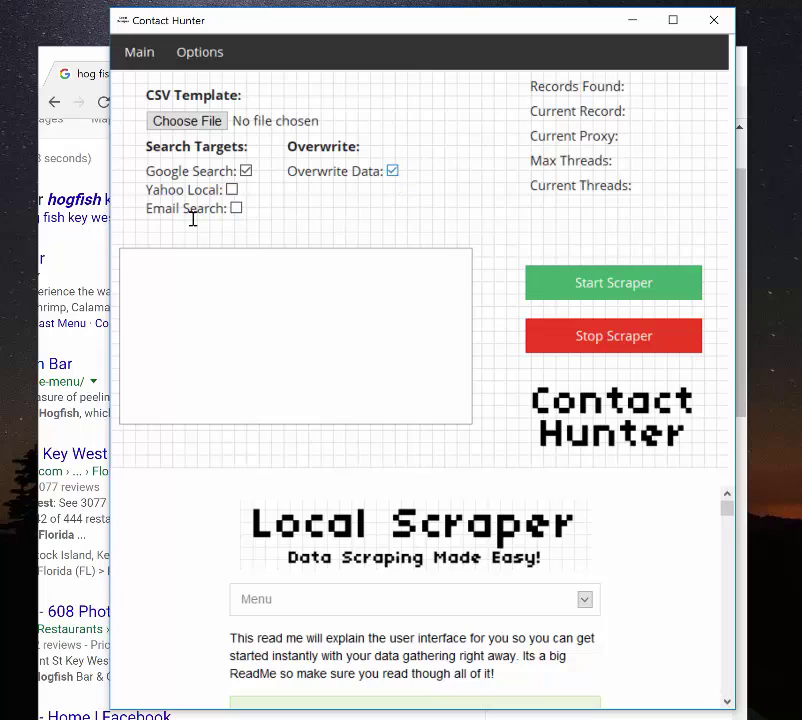
left_click(75, 270)
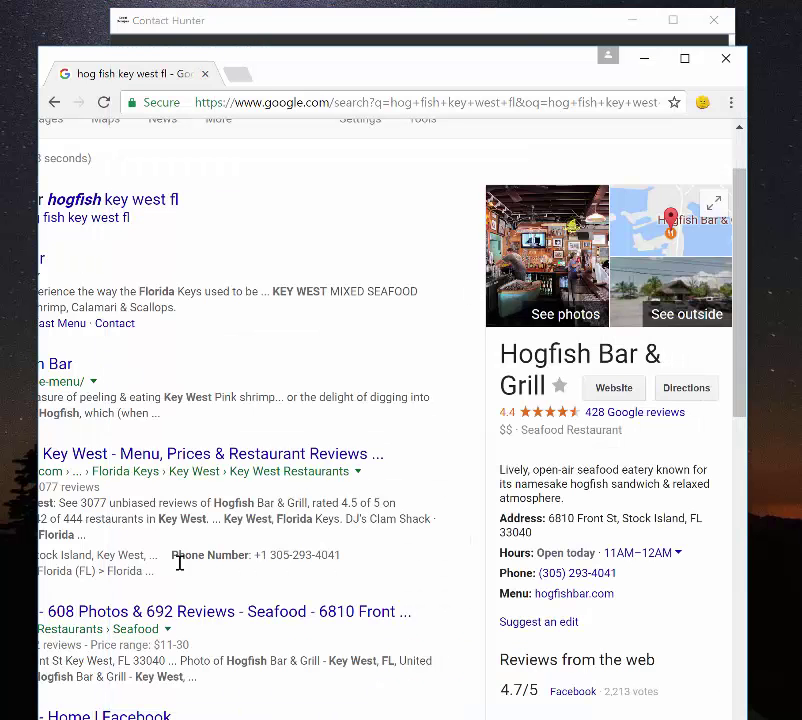
key("alt+Tab")
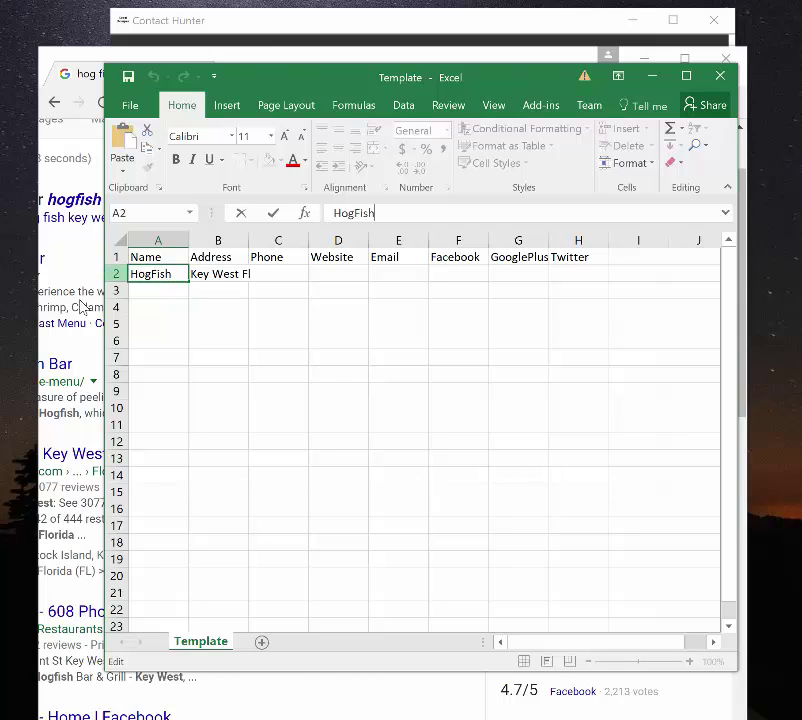
- Select the full Hogfish Bar & Grill address in Chrome's Google results panel
left_click(92, 340)
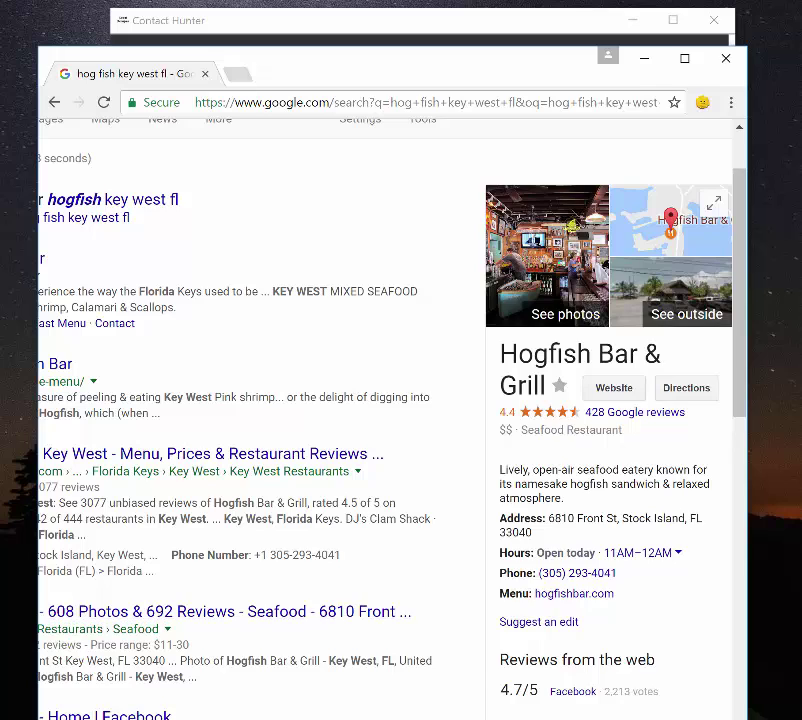
key("alt+Tab")
left_click(219, 274)
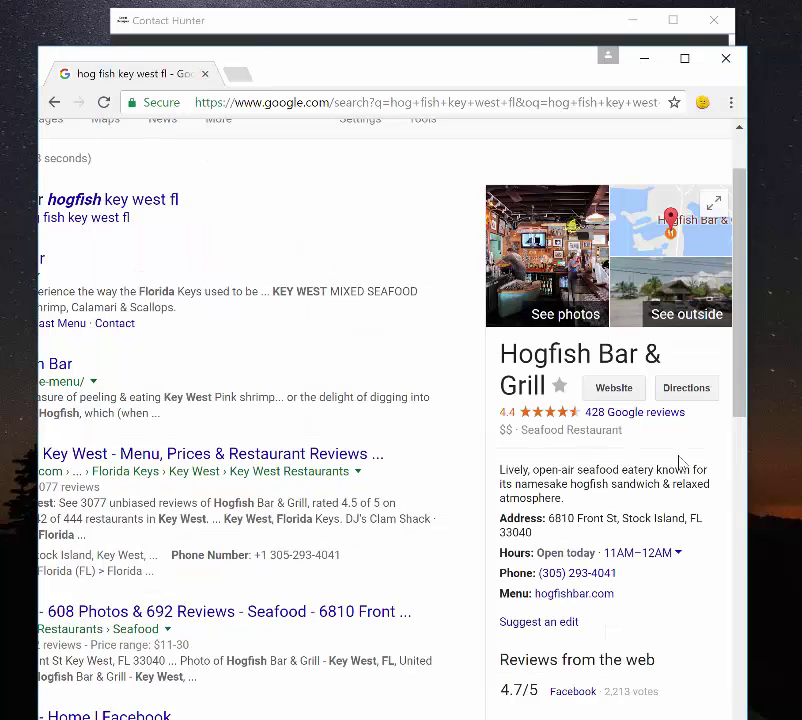
left_click(81, 304)
triple_click(549, 522)
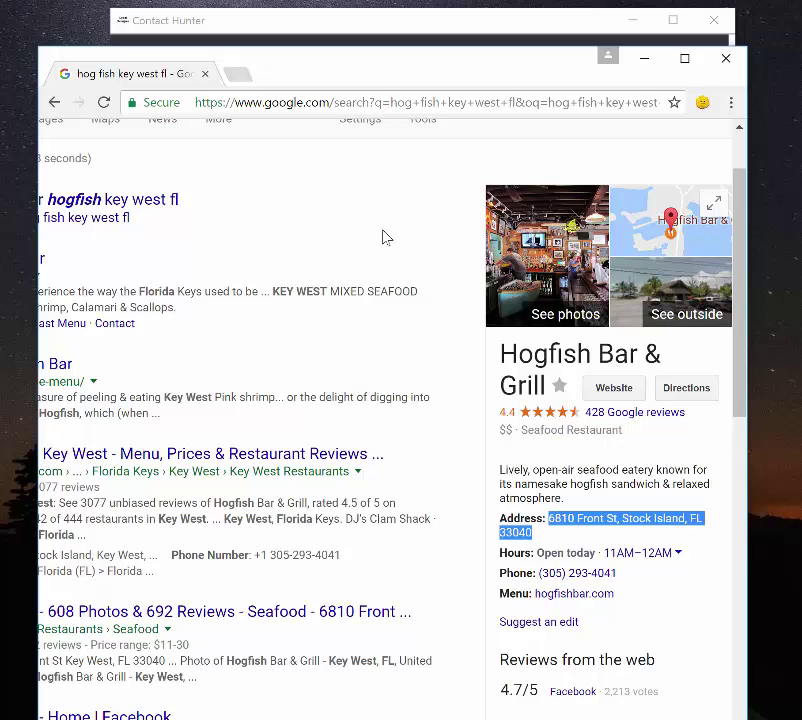
key("alt+Tab")
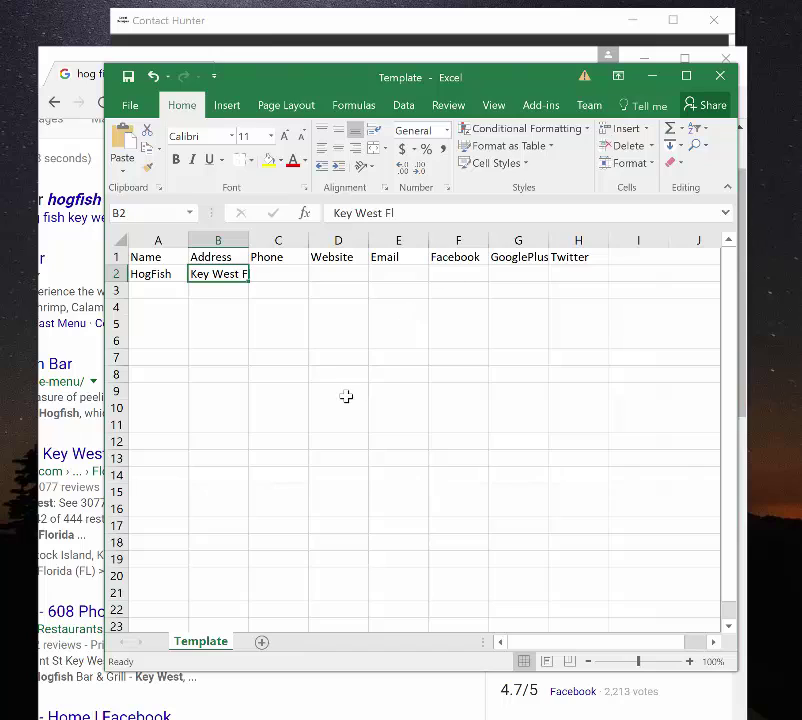
- Check row 2's cells: HogFish name, Key West Fl address and the empty Phone cell C2
left_click(345, 396)
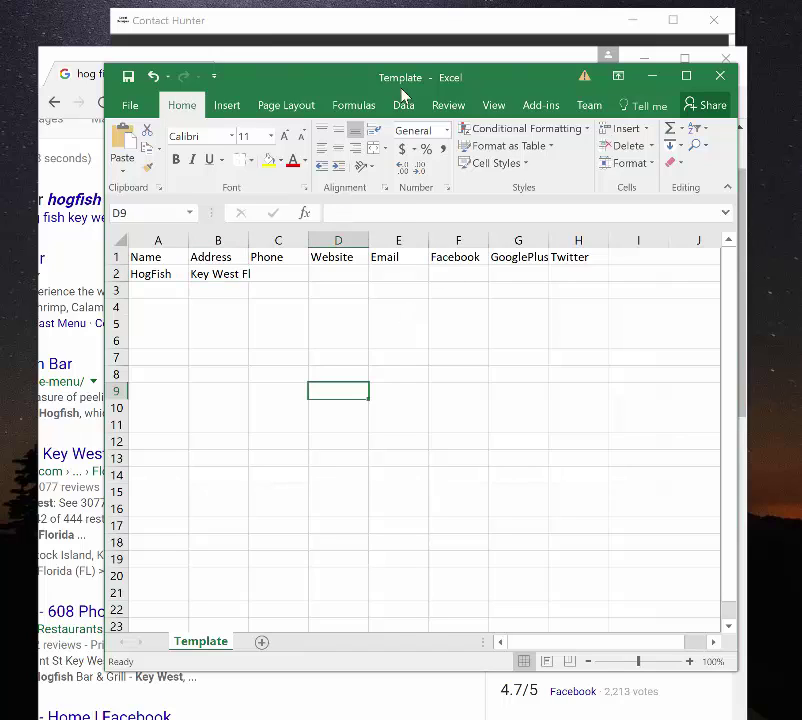
left_click(224, 291)
left_click(162, 273)
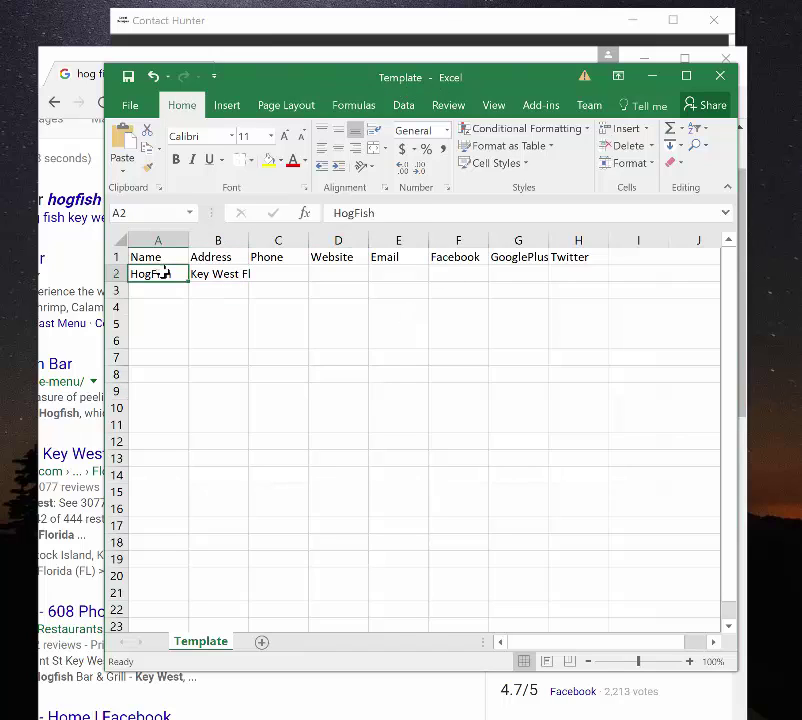
left_click(225, 275)
left_click(303, 273)
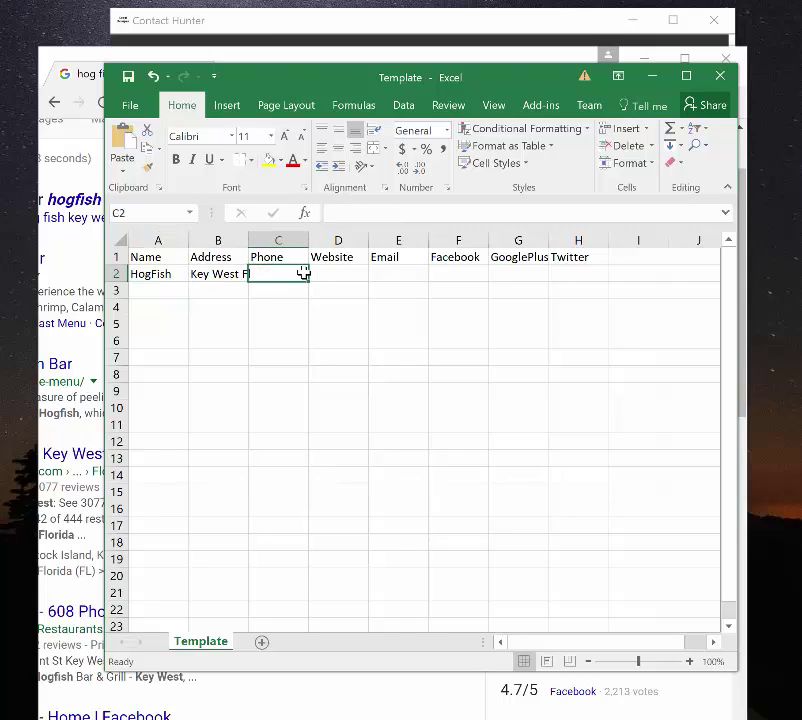
key("Left")
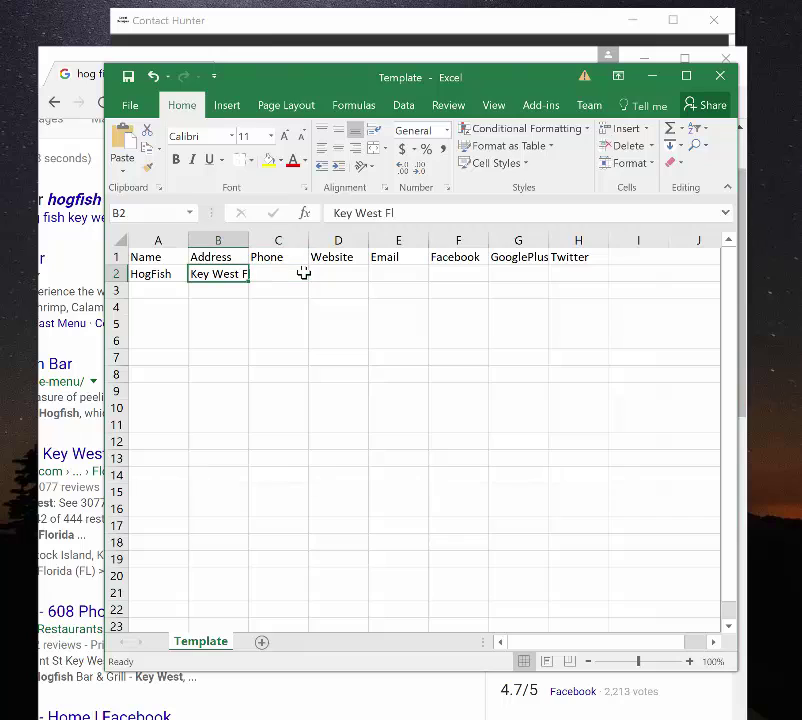
left_click(165, 273)
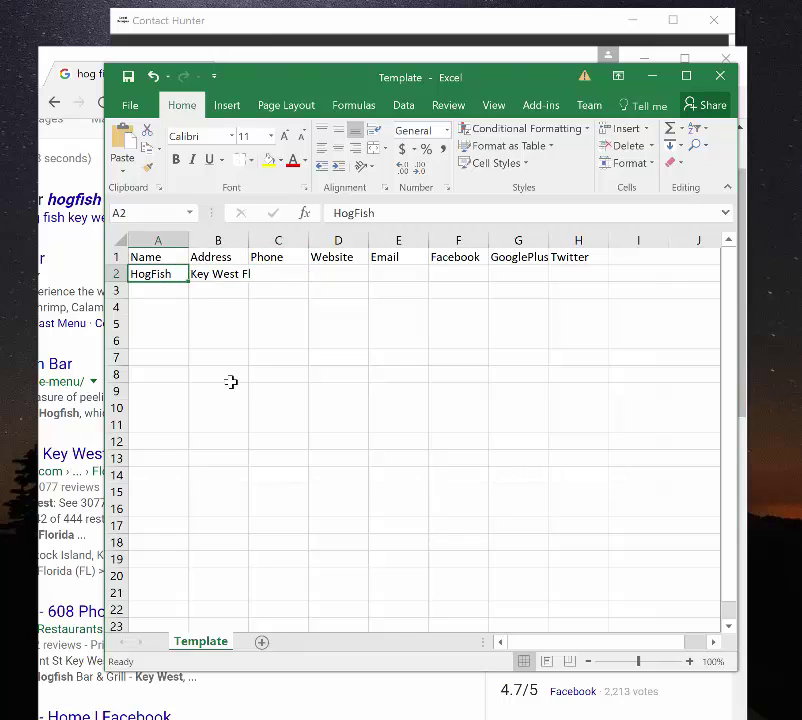
left_click(217, 274)
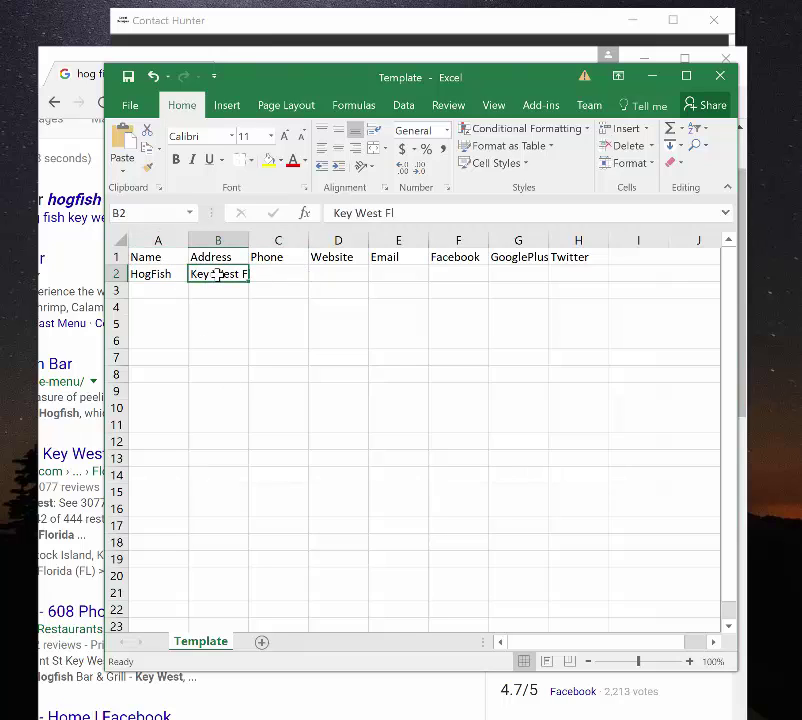
left_click(280, 272)
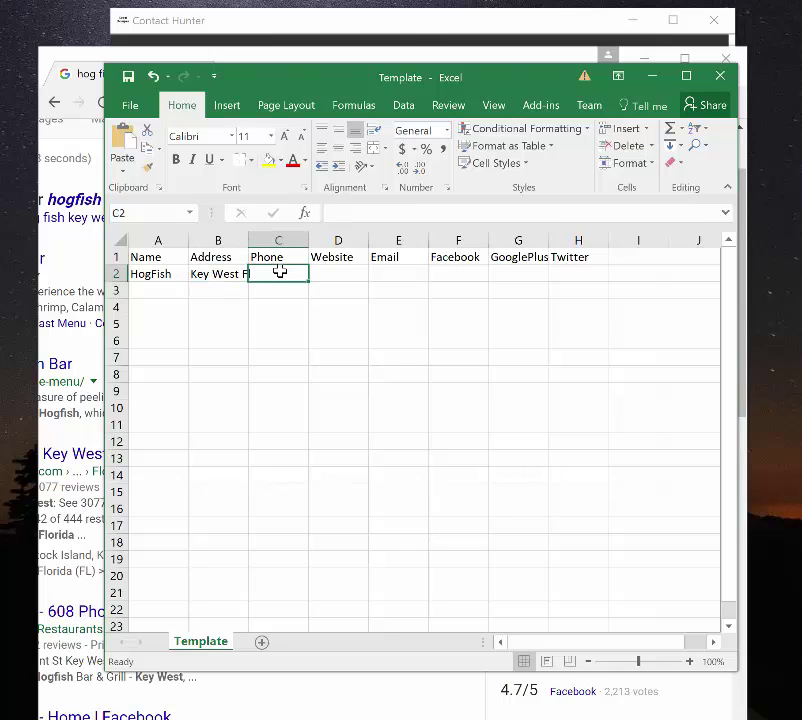
- Return to the Template sheet and move to Address cell B2 beside HogFish
left_click(412, 26)
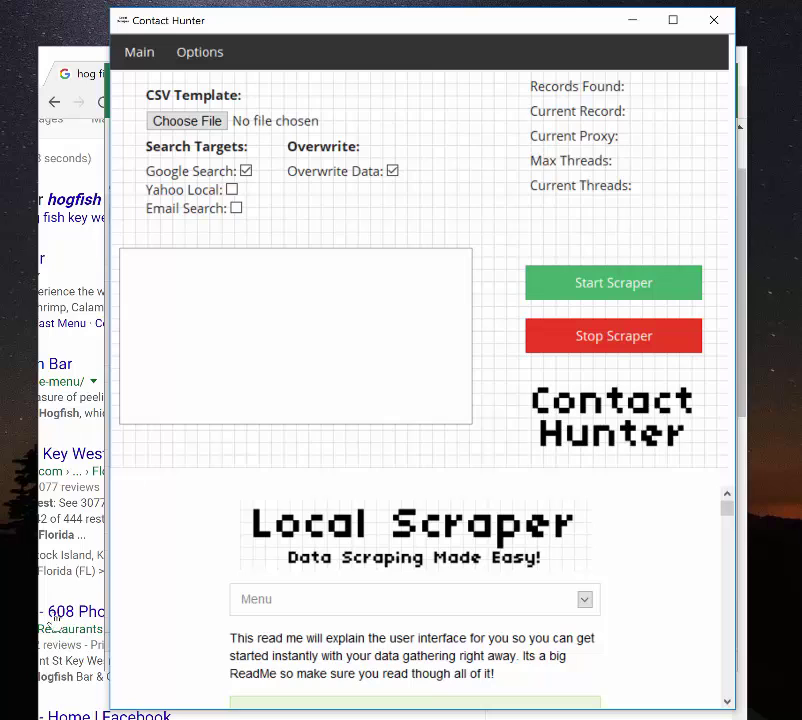
left_click(10, 684)
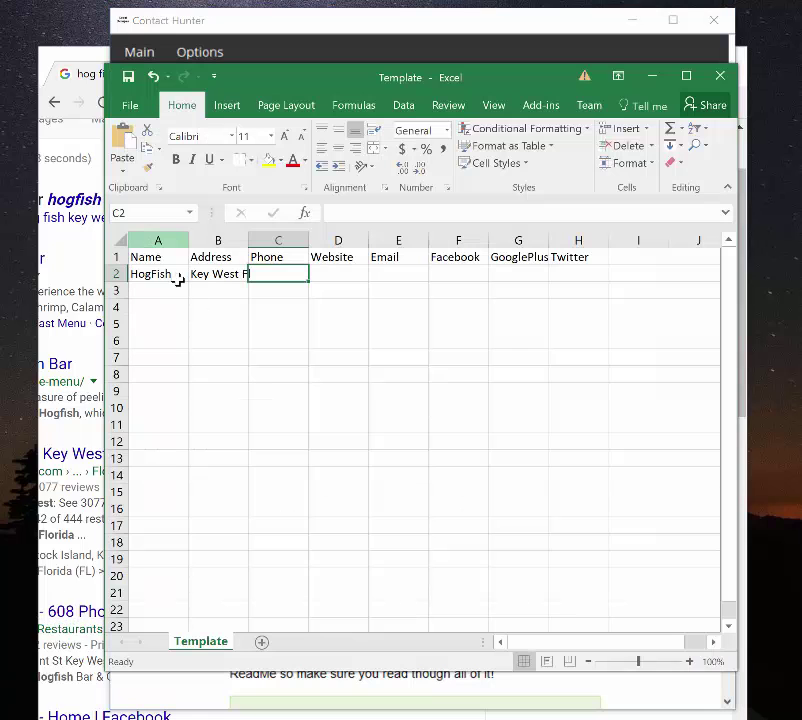
left_click(176, 280)
key("Tab")
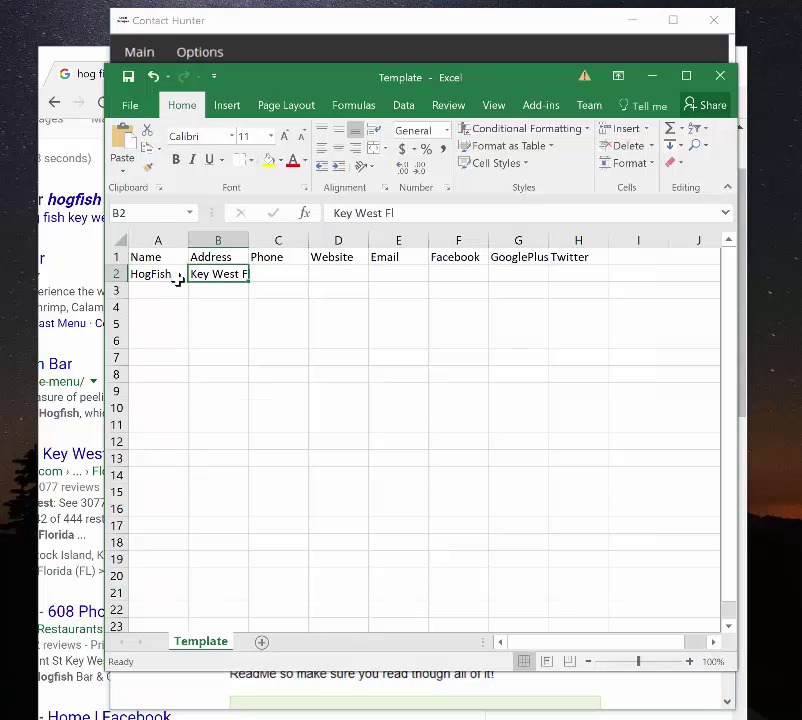
key("Tab")
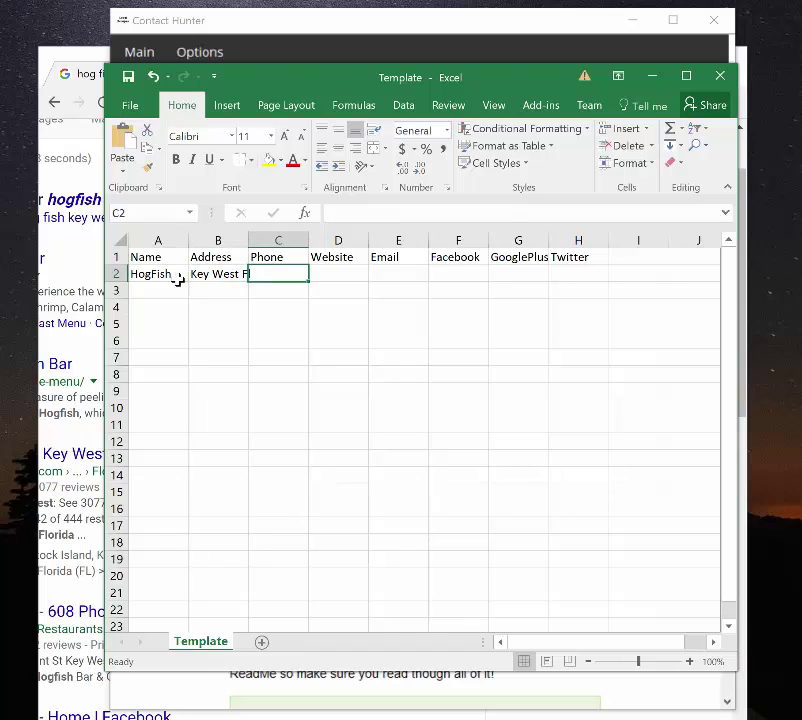
key("shift+Tab")
key("shift+Tab")
key("Tab")
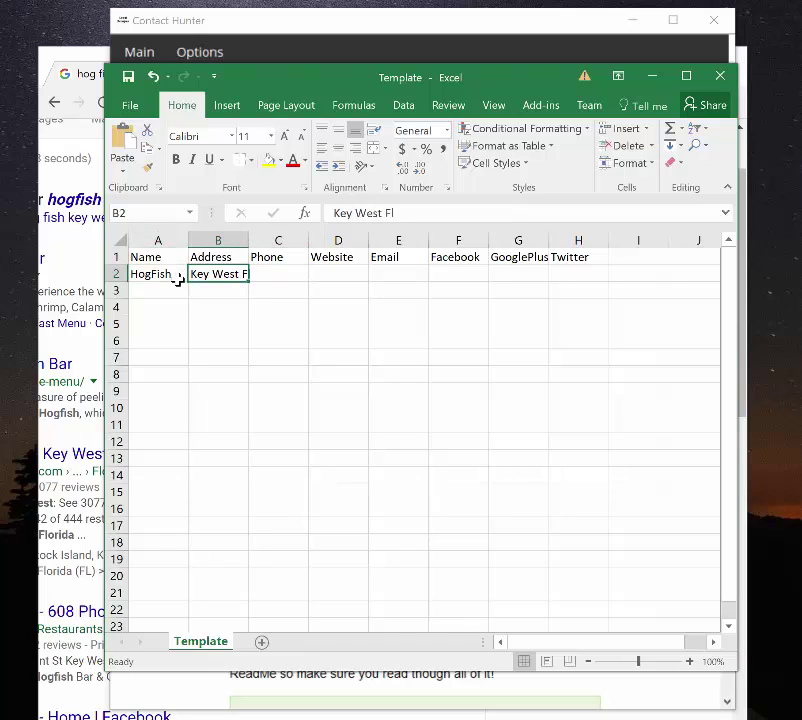
- Enter 33040 as the Address in B2, replacing Key West Fl
type("3")
key("BackSpace")
key("BackSpace")
key("BackSpace")
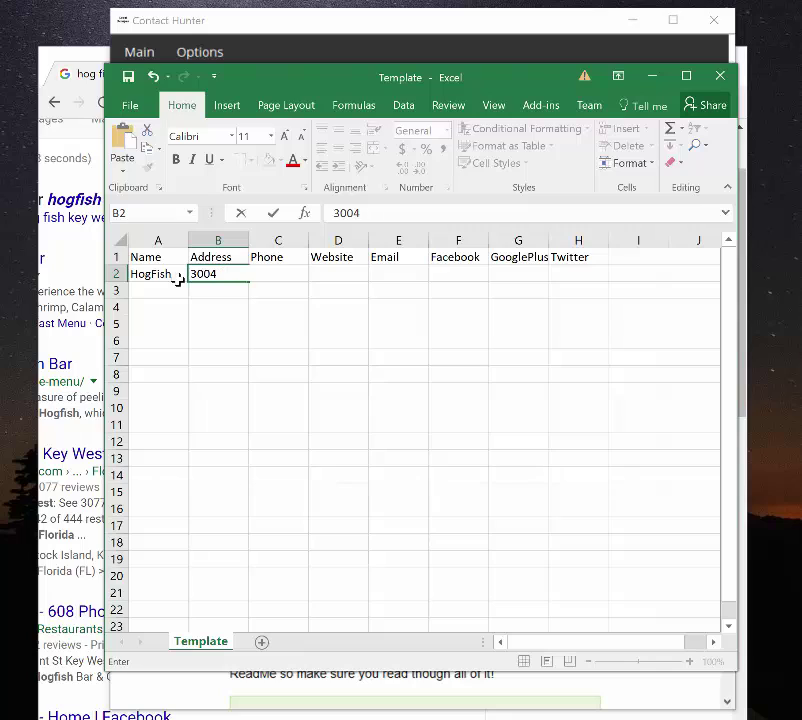
key("BackSpace")
type("305")
key("BackSpace")
type("40")
left_click(165, 276)
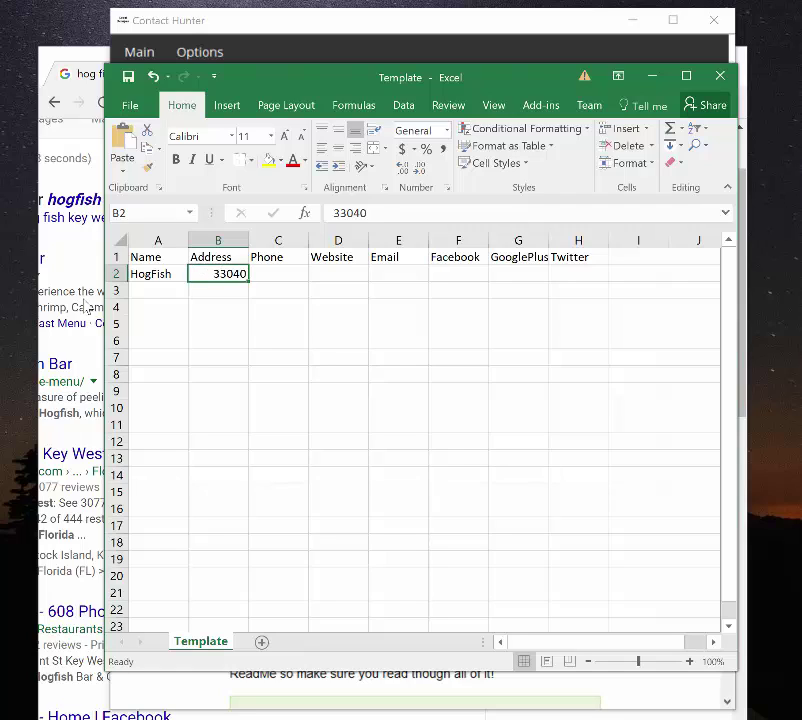
- Bring Contact Hunter's Main page in front of the Excel spreadsheet
left_click(459, 37)
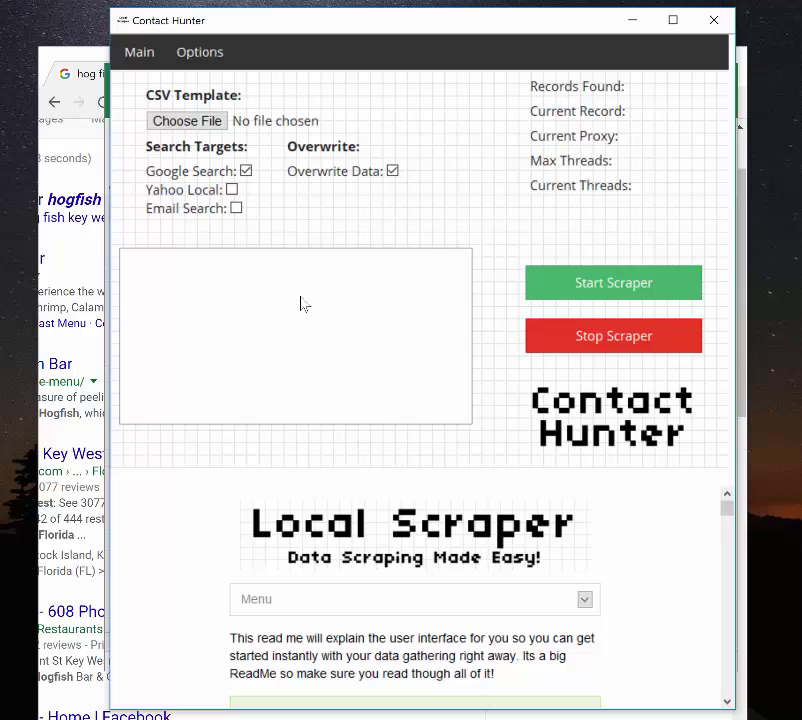
- On the Main tab, turn Google Search off and Email Search on, leaving Yahoo Local unchecked
left_click(200, 55)
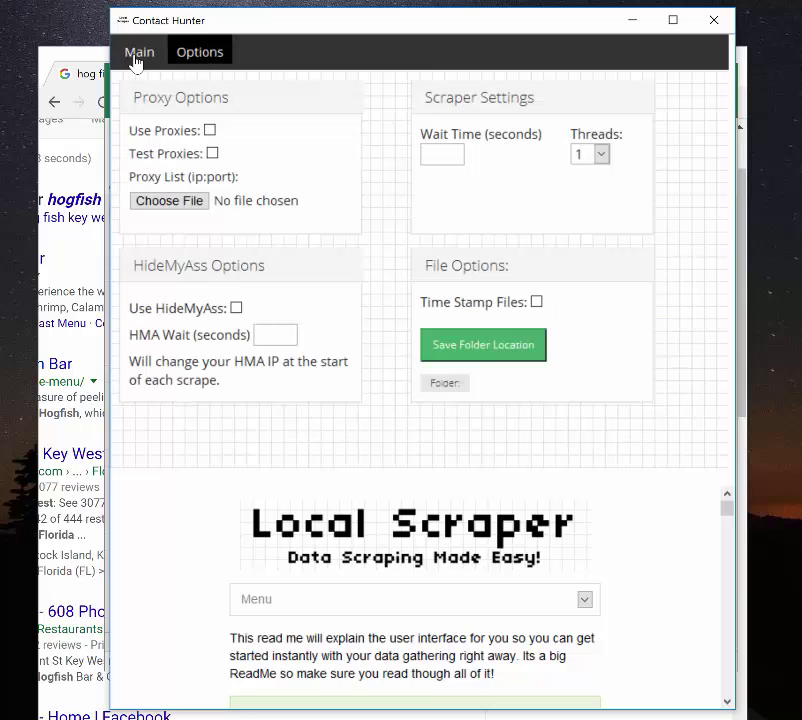
left_click(137, 57)
left_click(195, 60)
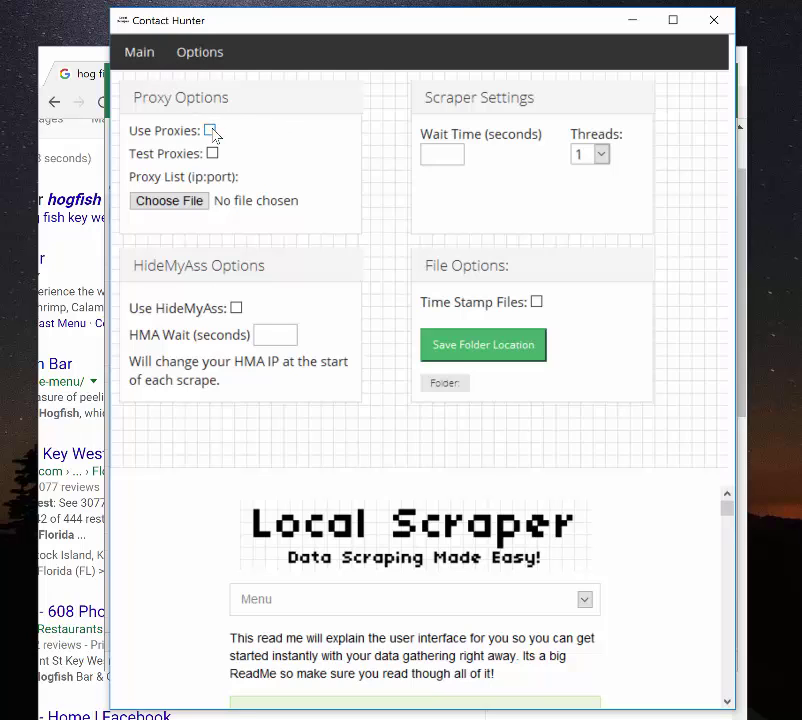
left_click(136, 51)
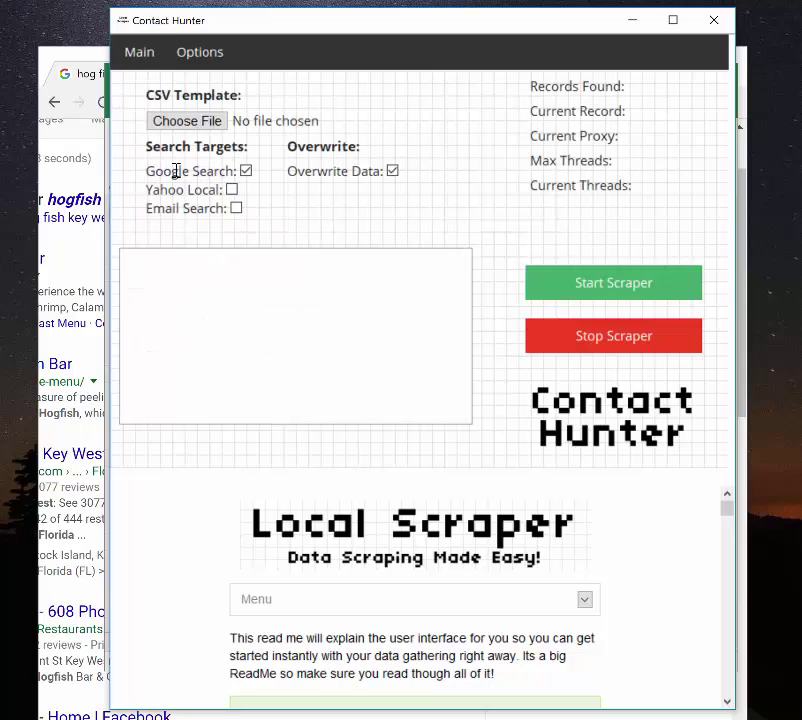
left_click(247, 172)
left_click(237, 208)
left_click(232, 190)
left_click(233, 191)
- On the Options tab, try Use Proxies, Test Proxies and Use HideMyAss, leaving them turned off
left_click(187, 66)
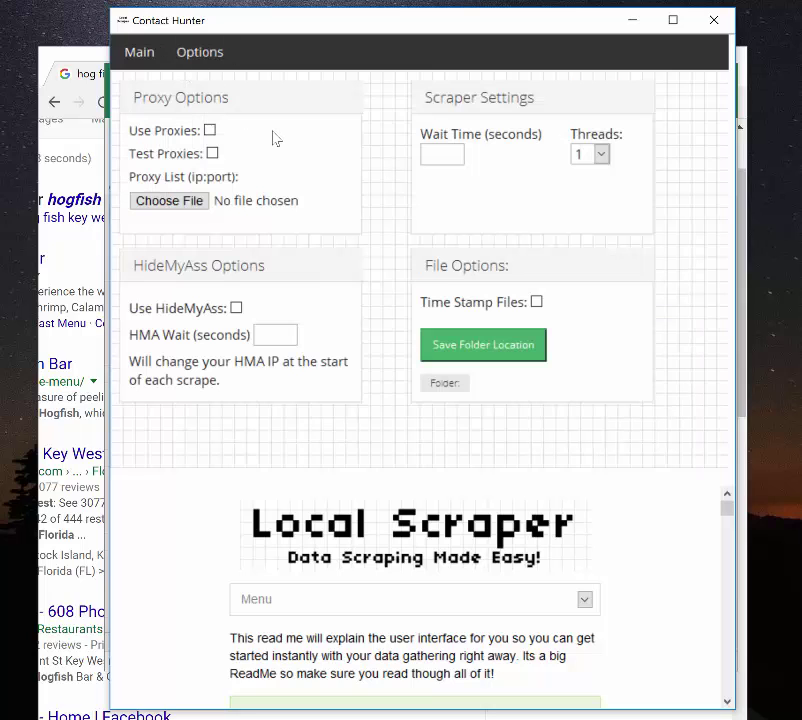
left_click(210, 131)
left_click(213, 154)
left_click(212, 155)
left_click(237, 309)
left_click(283, 335)
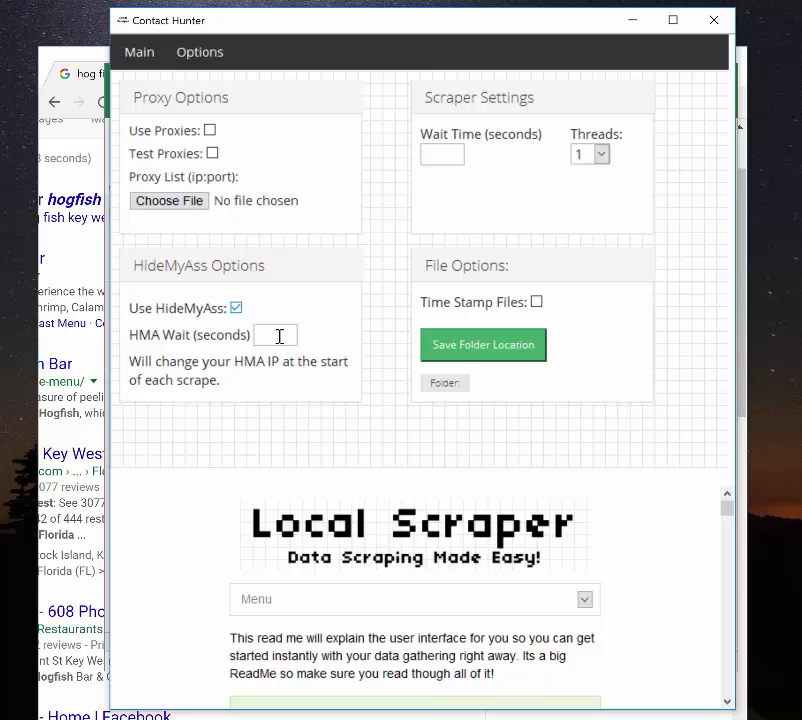
left_click(236, 309)
- Reload Chrome's Google results page for 'hog fish key west fl'
left_click(447, 151)
left_click(391, 170)
left_click(75, 154)
left_click(328, 103)
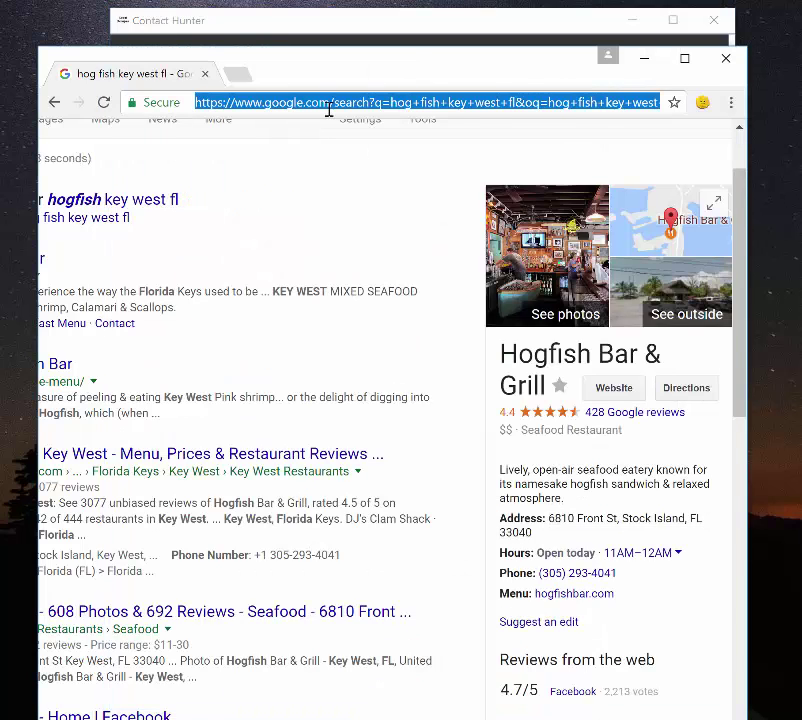
key("Return")
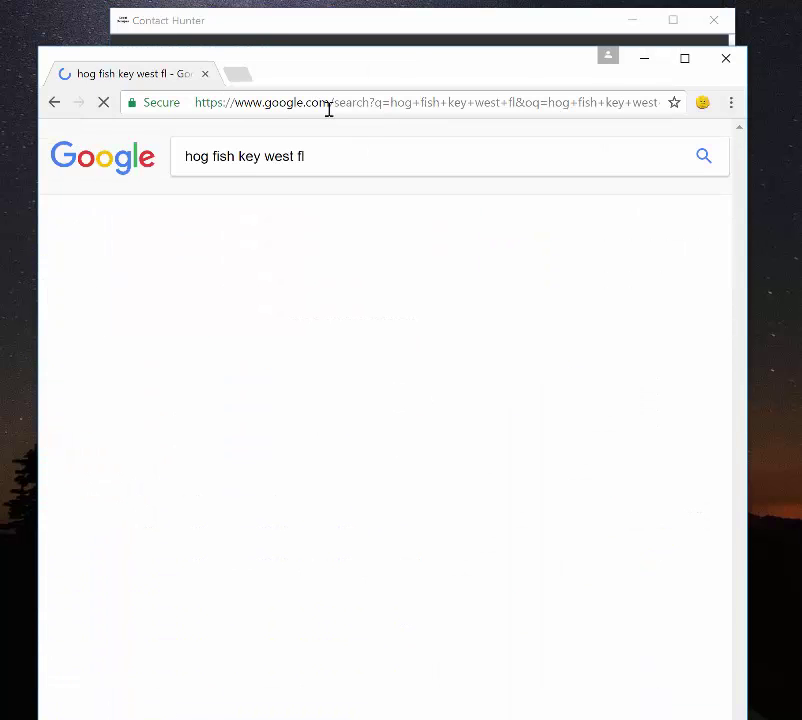
- Leave Contact Hunter's Wait Time field empty, erasing the 10 entered there
left_click(480, 33)
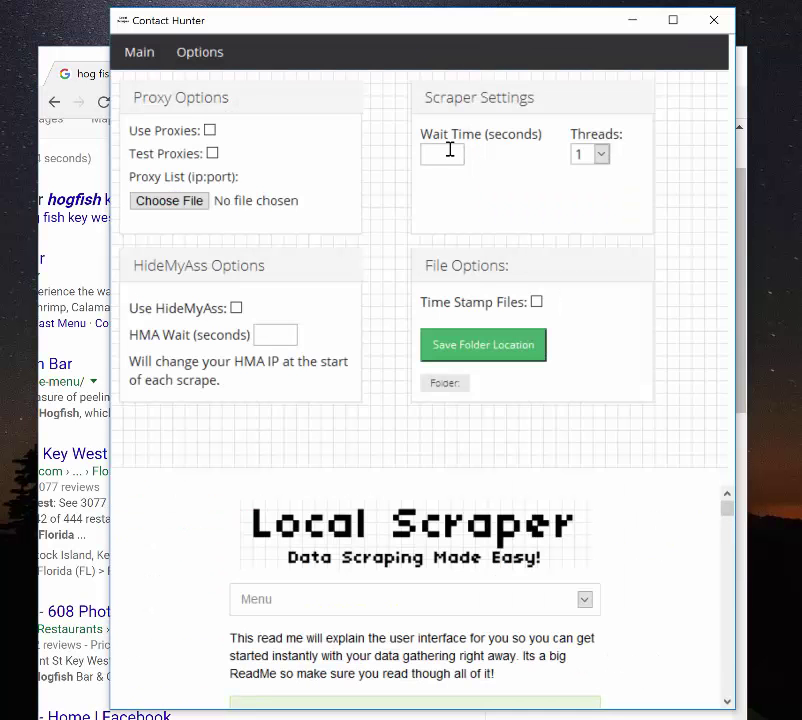
left_click(450, 150)
type("10")
key("BackSpace")
key("BackSpace")
- Set the Max Threads count to 1 on the Options page
left_click(90, 50)
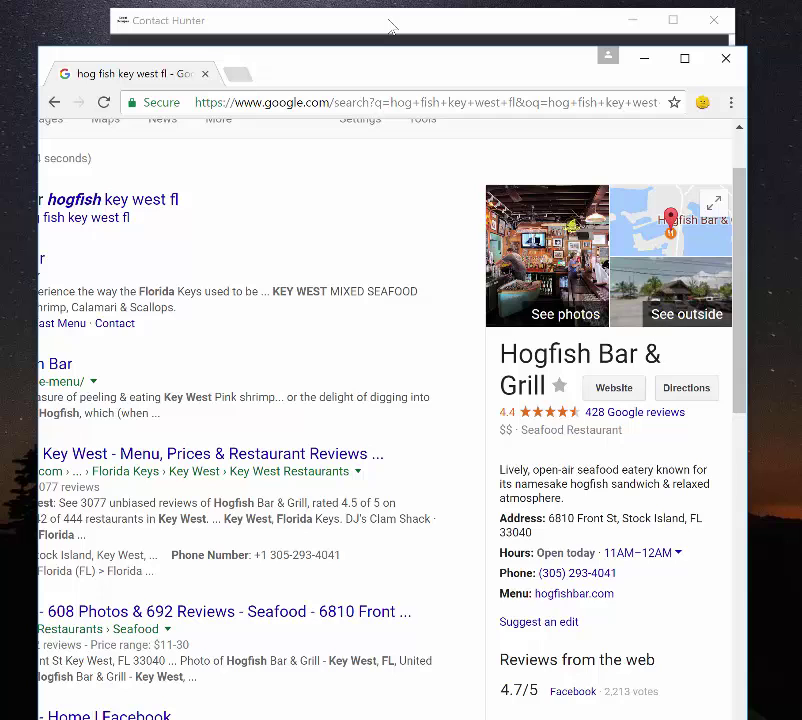
left_click(390, 25)
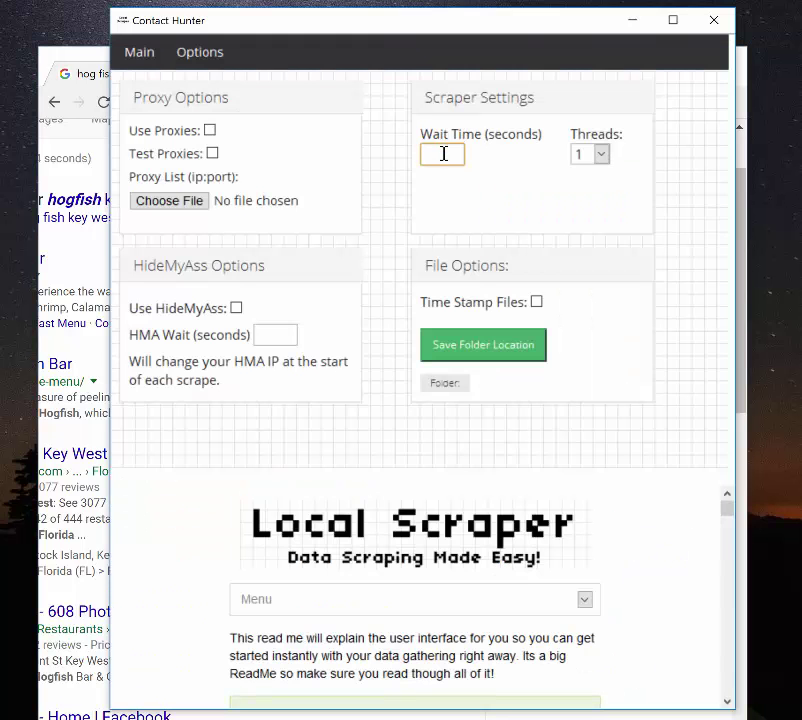
left_click(606, 156)
left_click(602, 156)
left_click(602, 156)
left_click(602, 156)
left_click(602, 156)
left_click(634, 166)
- Uncheck Overwrite Data on the Main tab, then switch to the Options settings page
left_click(139, 57)
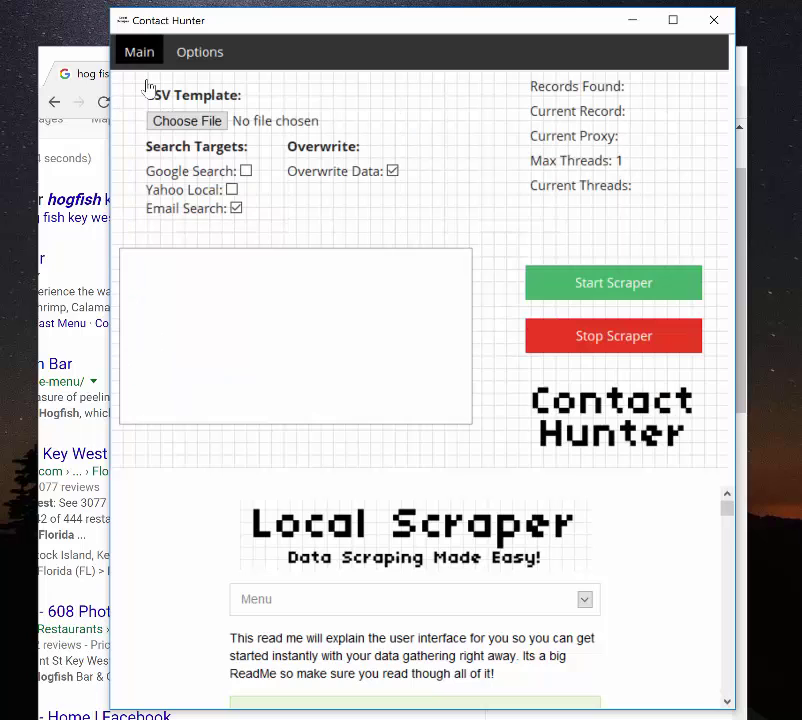
left_click(245, 170)
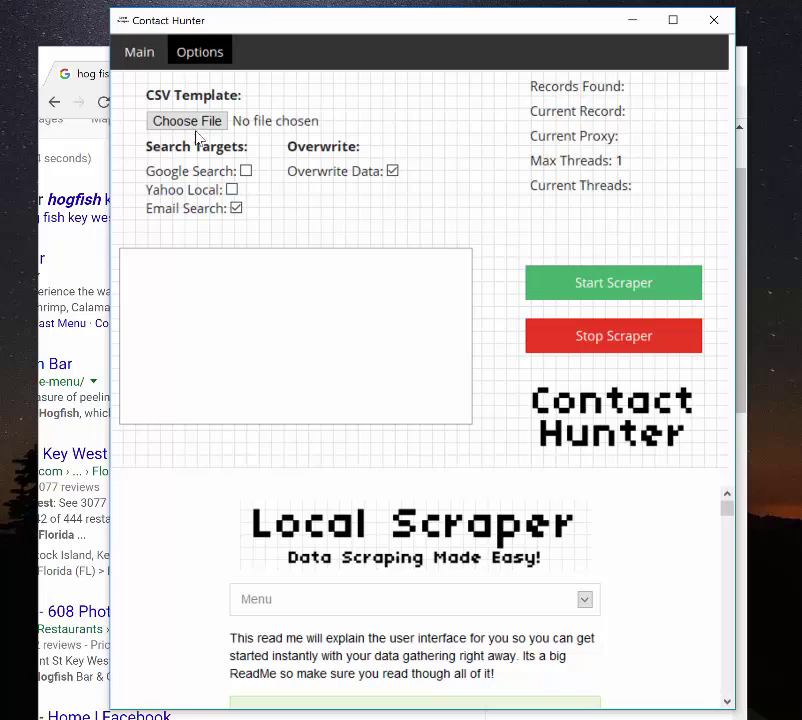
left_click(187, 58)
left_click(137, 54)
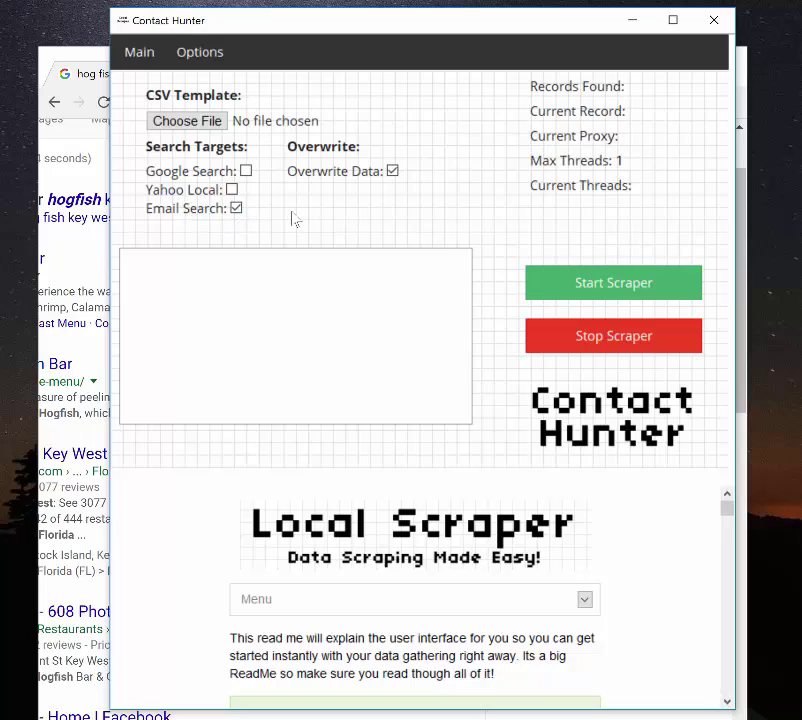
left_click(392, 172)
left_click(200, 55)
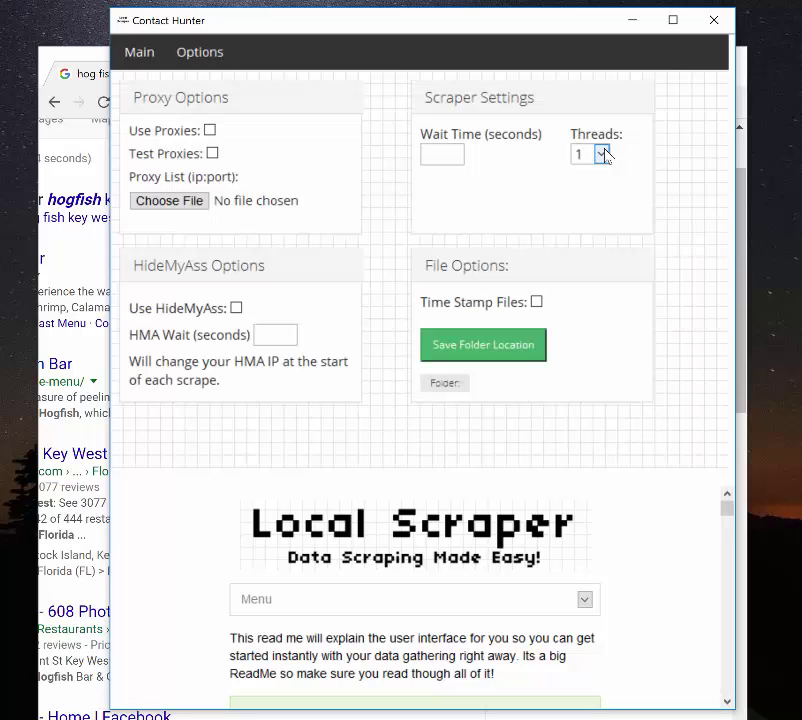
- Set the scraper's Threads dropdown to 5
left_click(603, 154)
scroll(583, 214, "down", 1)
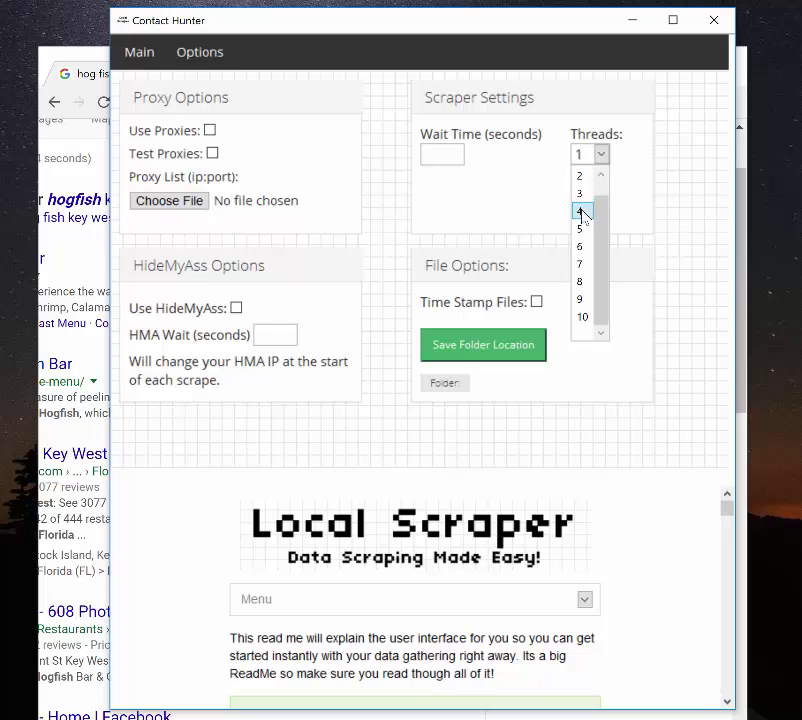
scroll(583, 214, "up", 1)
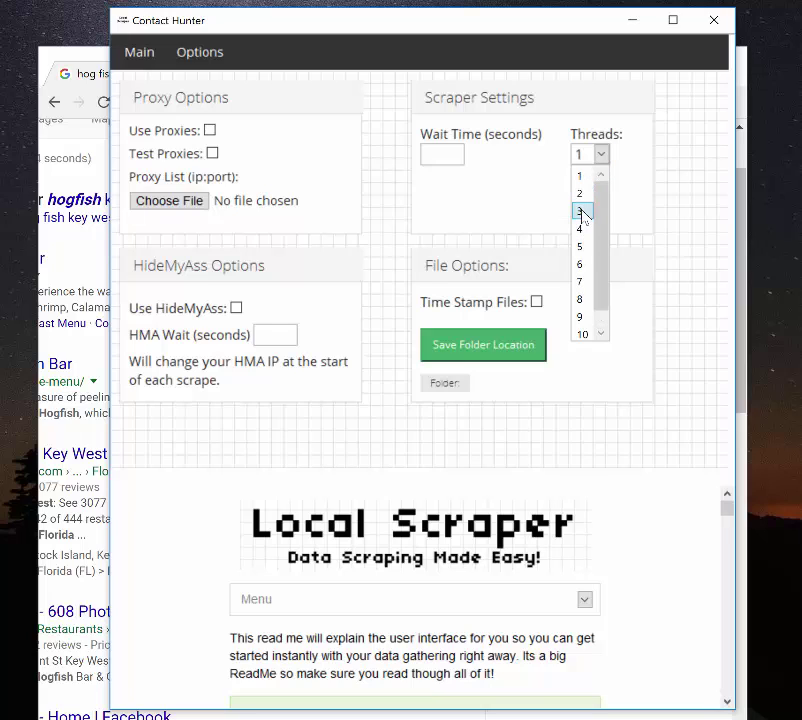
left_click(580, 246)
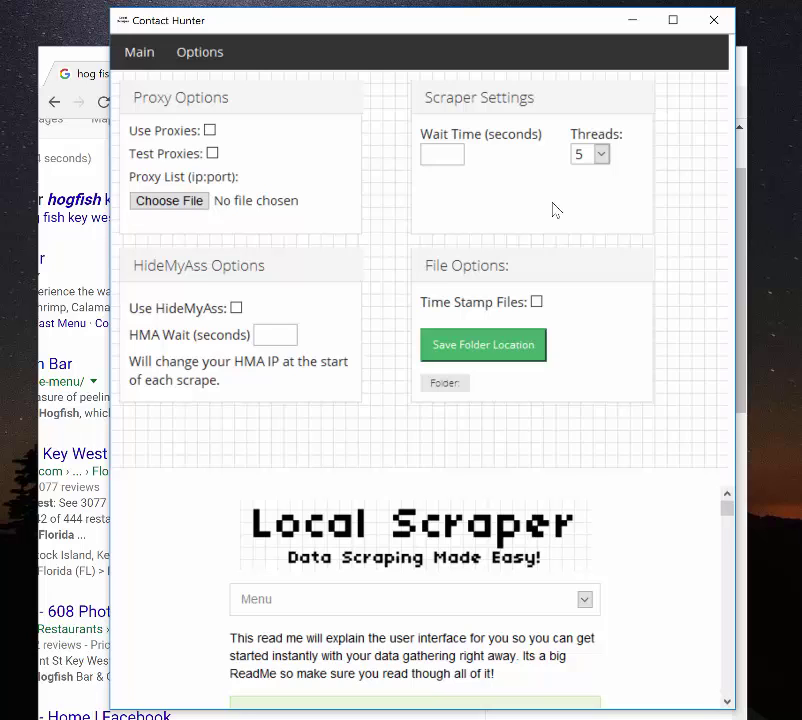
- Change the scraper thread count to 10, then settle on 7
left_click(605, 155)
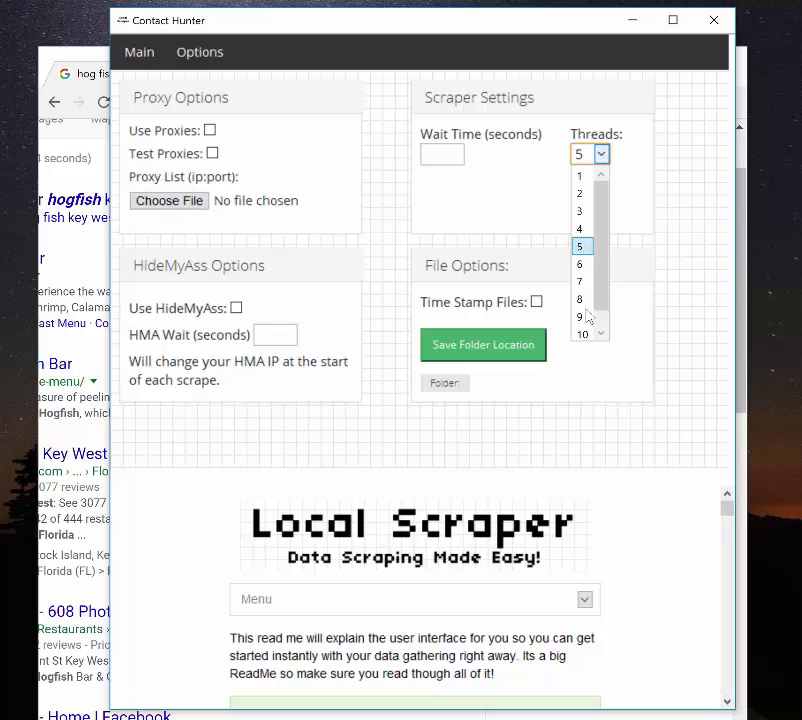
left_click(586, 334)
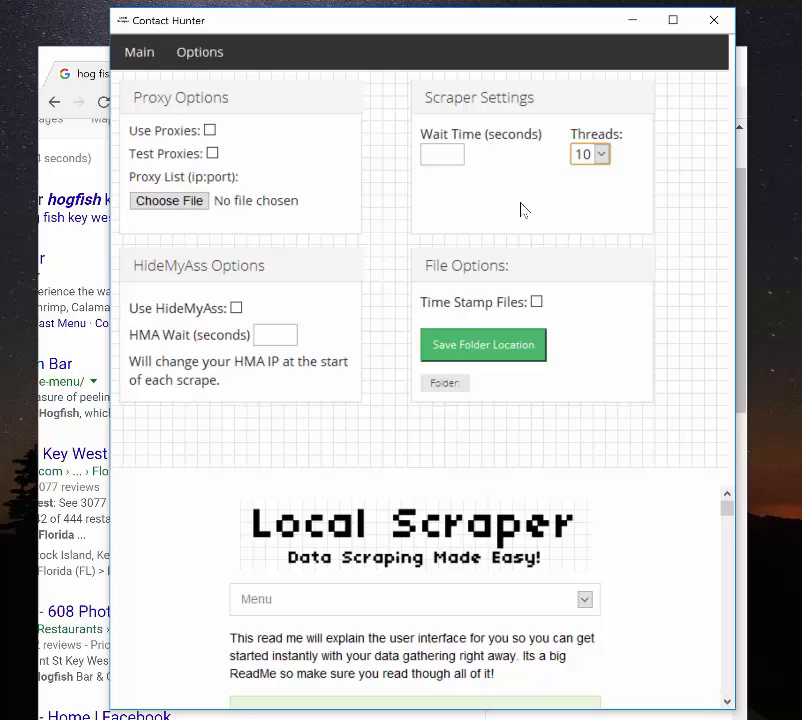
left_click(601, 155)
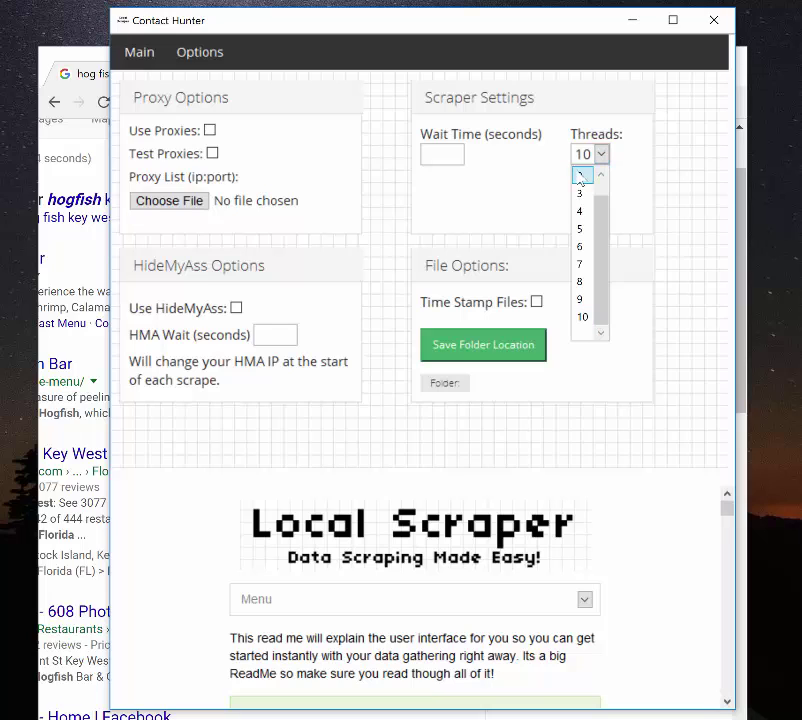
scroll(580, 180, "up", 1)
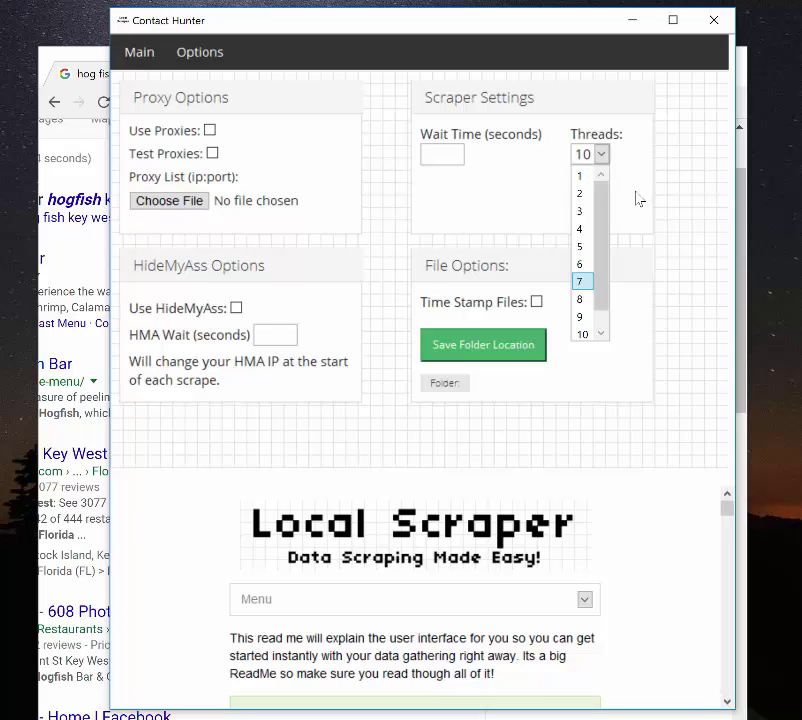
left_click(580, 281)
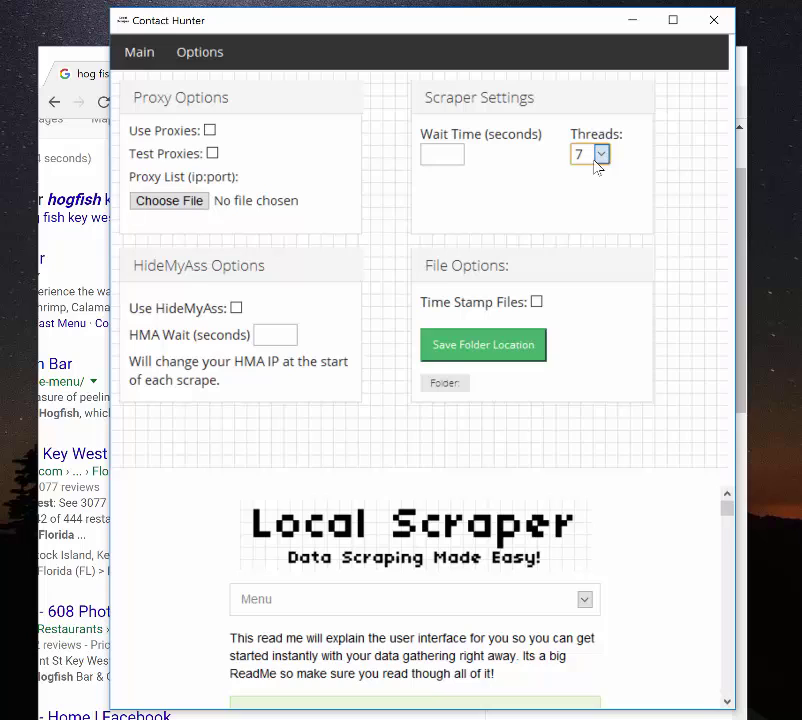
left_click(590, 168)
- Choose 1 in the Scraper Settings Threads dropdown
left_click(589, 175)
- Click Save Folder Location, then return to the Main tab's scraper controls
left_click(474, 340)
left_click(155, 62)
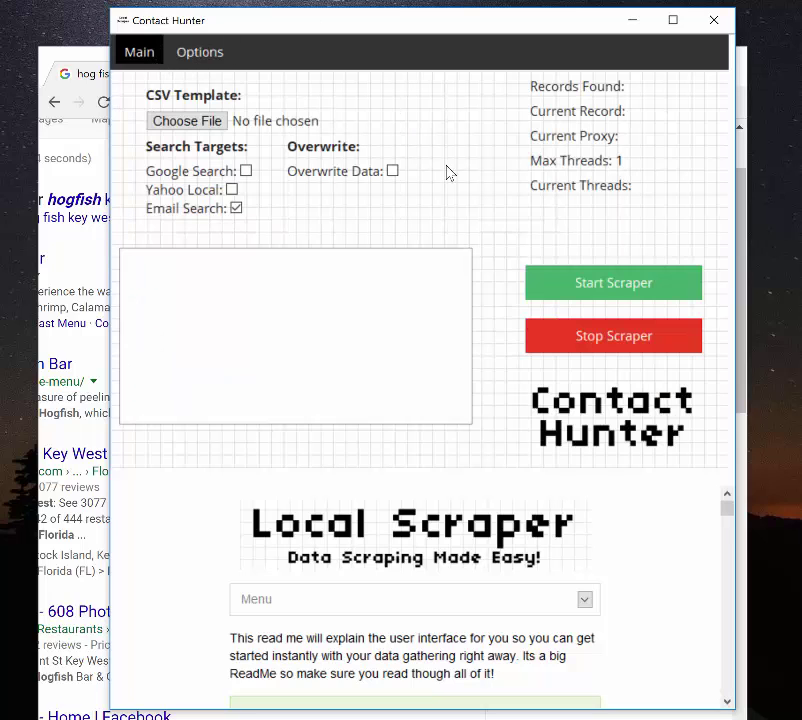